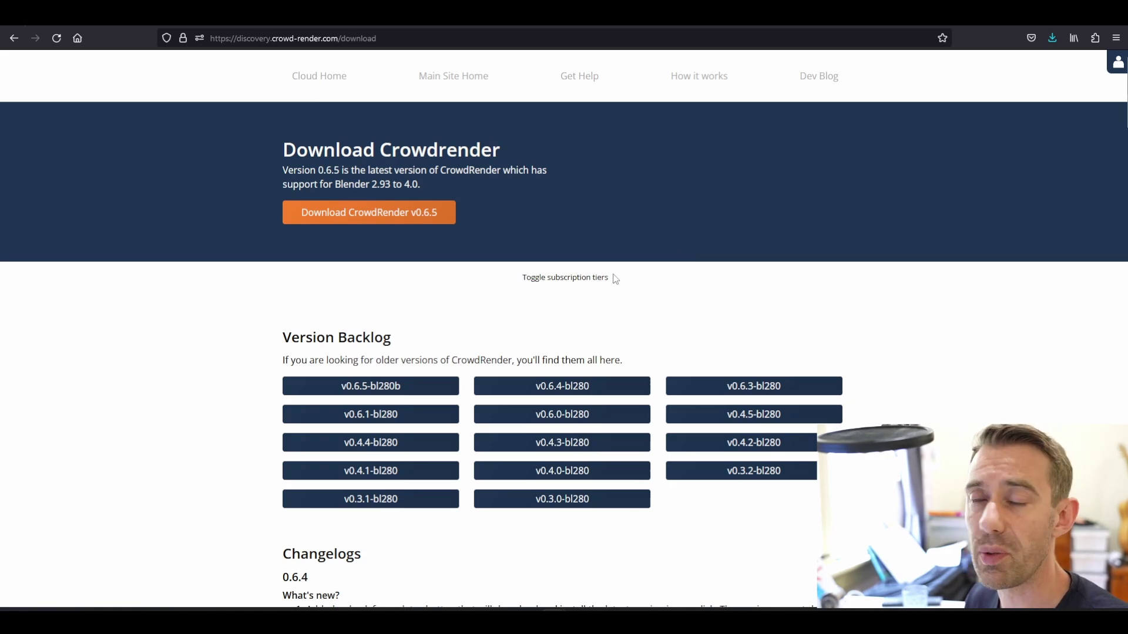
Step: Look over the subscription tiers, then download the CrowdRender v0.6.5 add-on zip
left_click(563, 290)
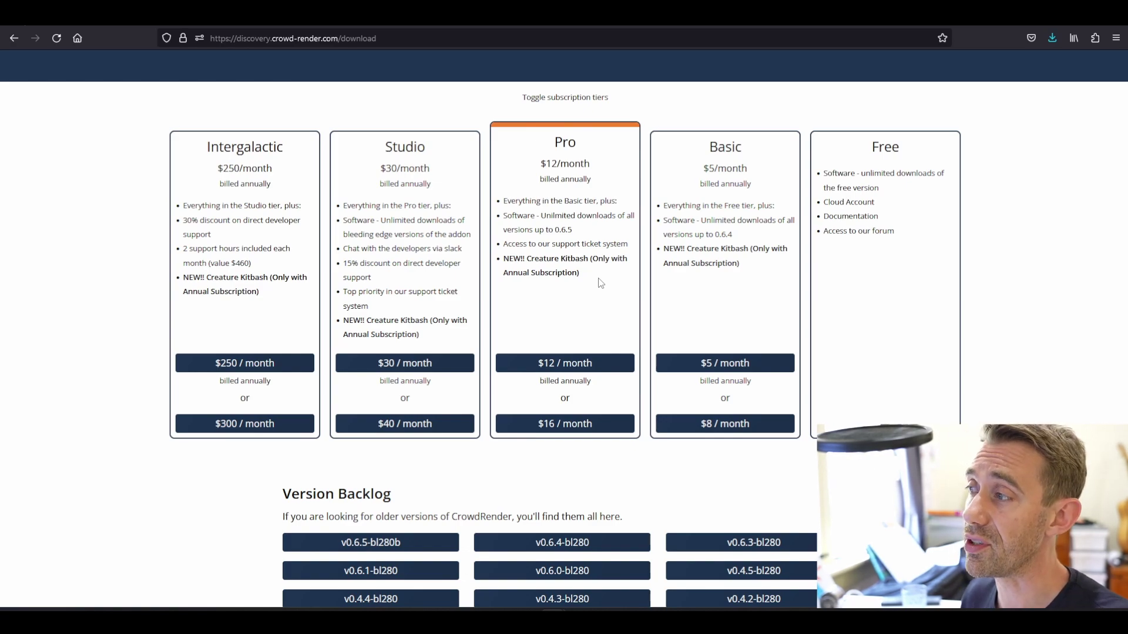
scroll(601, 284, "up", 1)
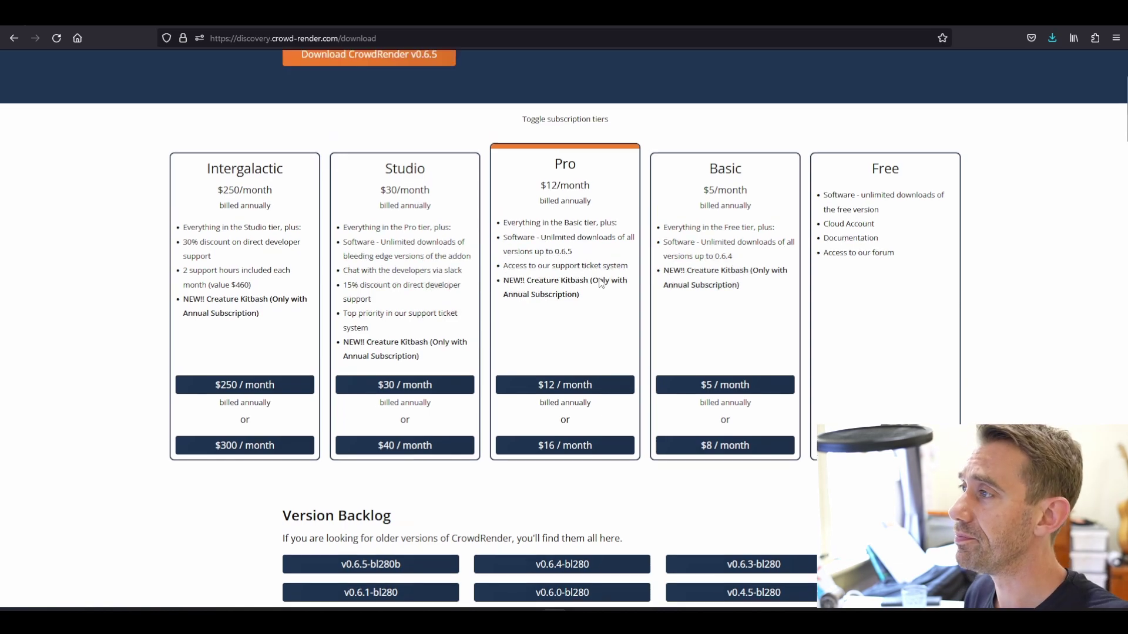
left_click(601, 284)
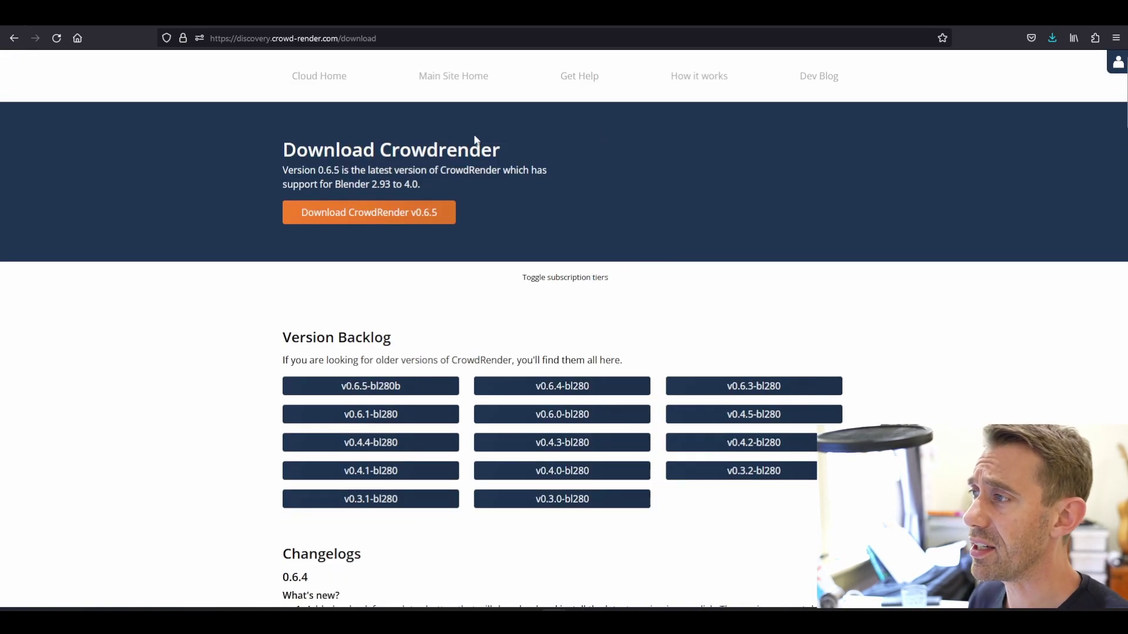
left_click(400, 222)
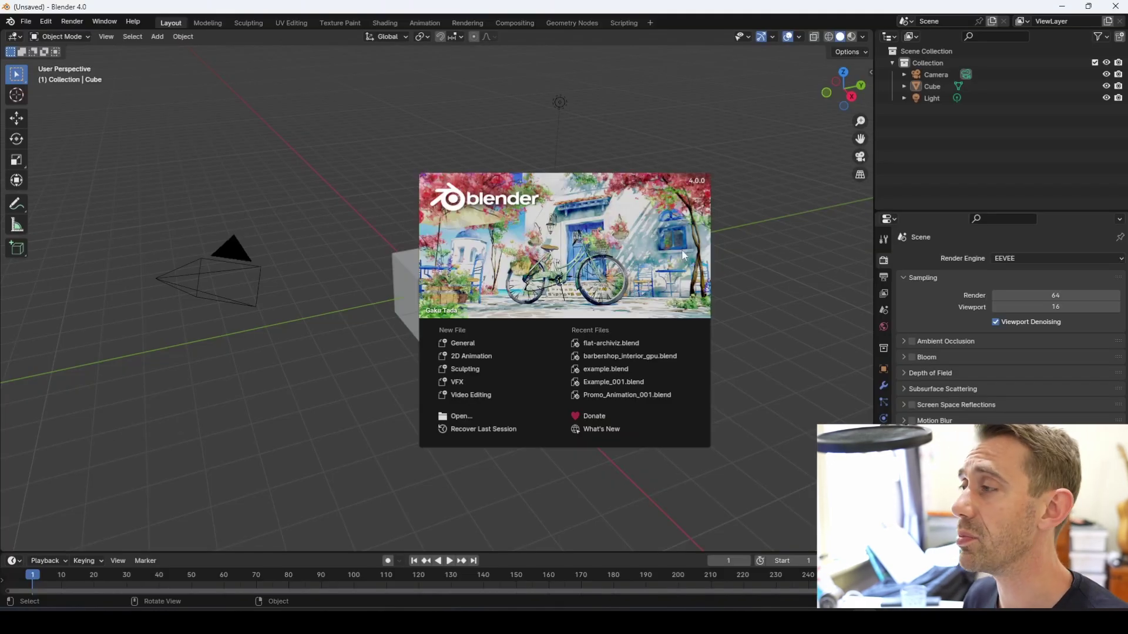
Step: Install cr_065_bl280b.zip from Downloads as an add-on via Preferences > Add-ons
left_click(671, 234)
left_click(45, 21)
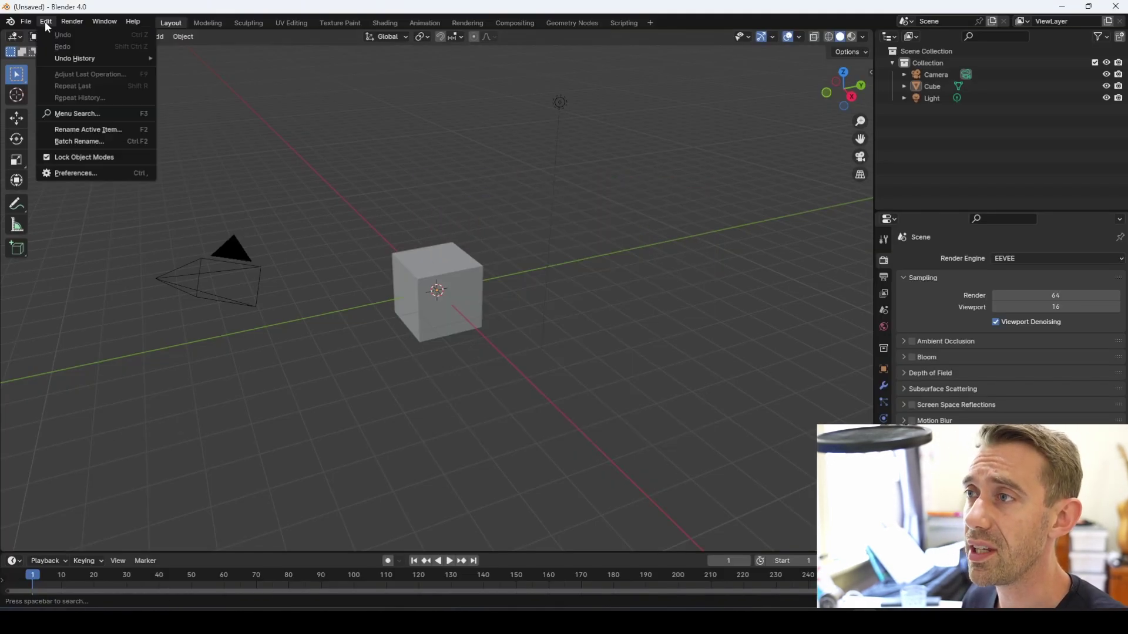
left_click(86, 169)
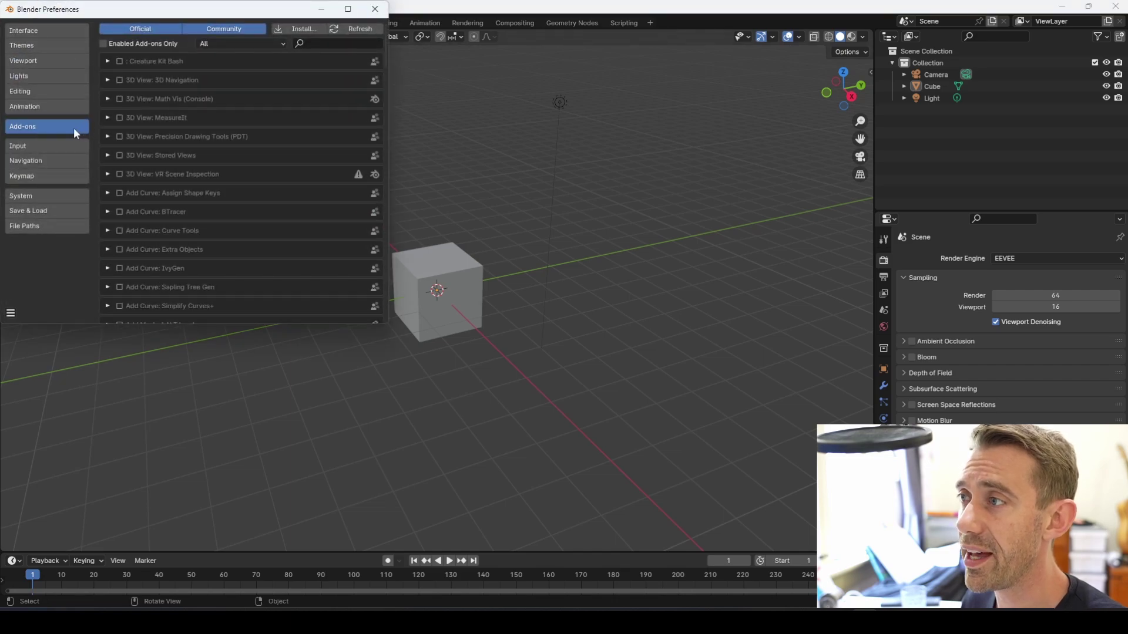
left_click(305, 28)
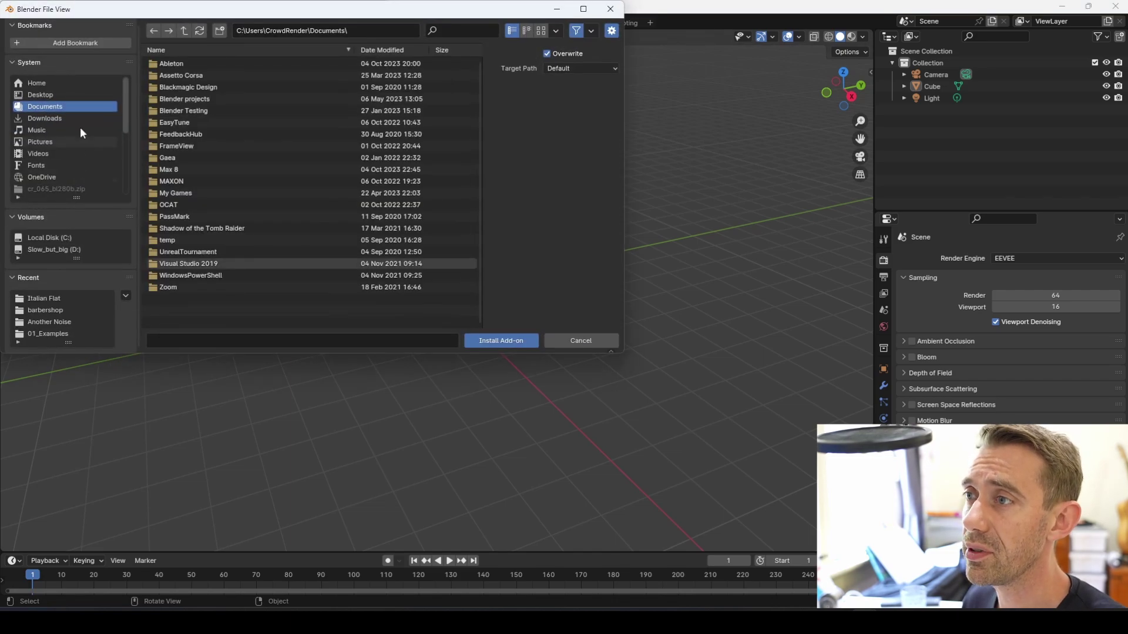
left_click(94, 119)
left_click(189, 63)
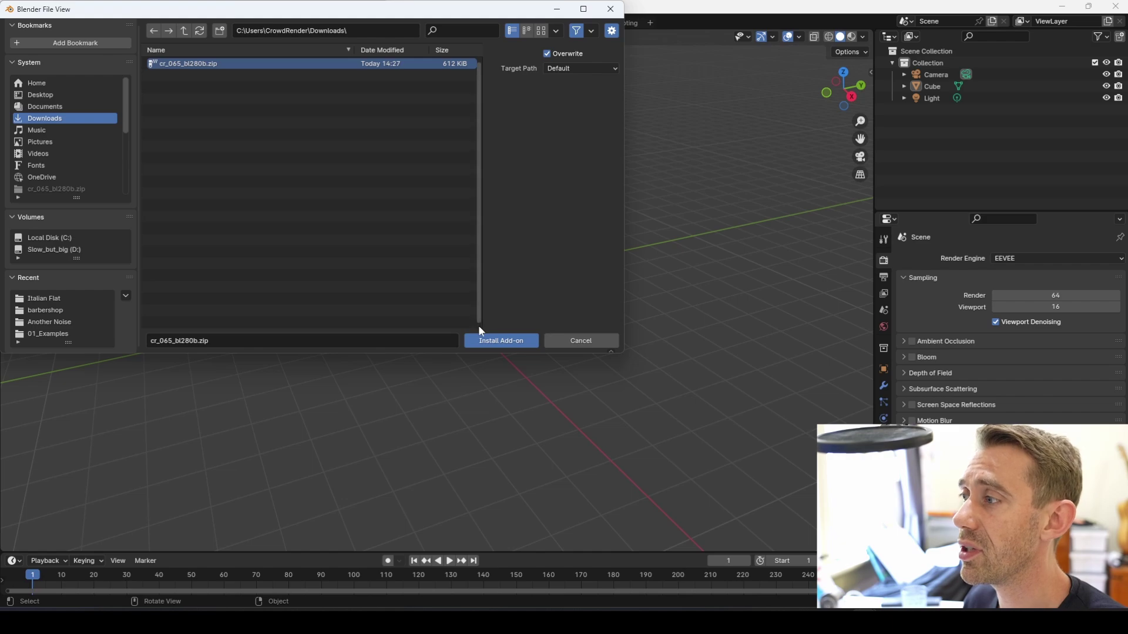
left_click(500, 342)
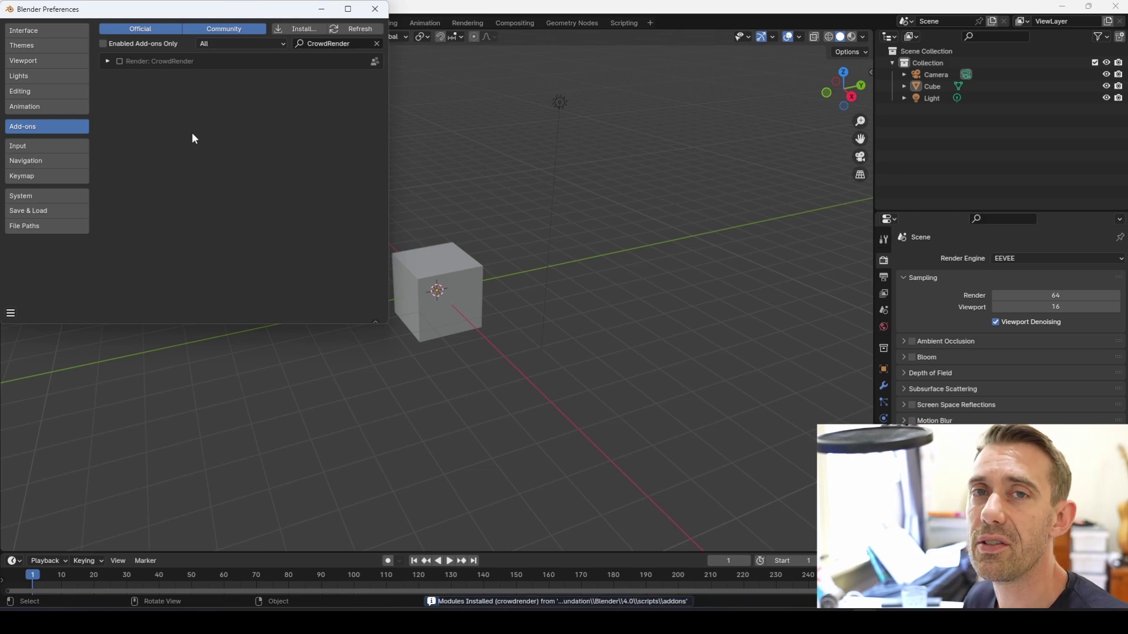
Step: Enable Render: CrowdRender, expand its details, and install its required dependencies
left_click_drag(396, 321, 598, 381)
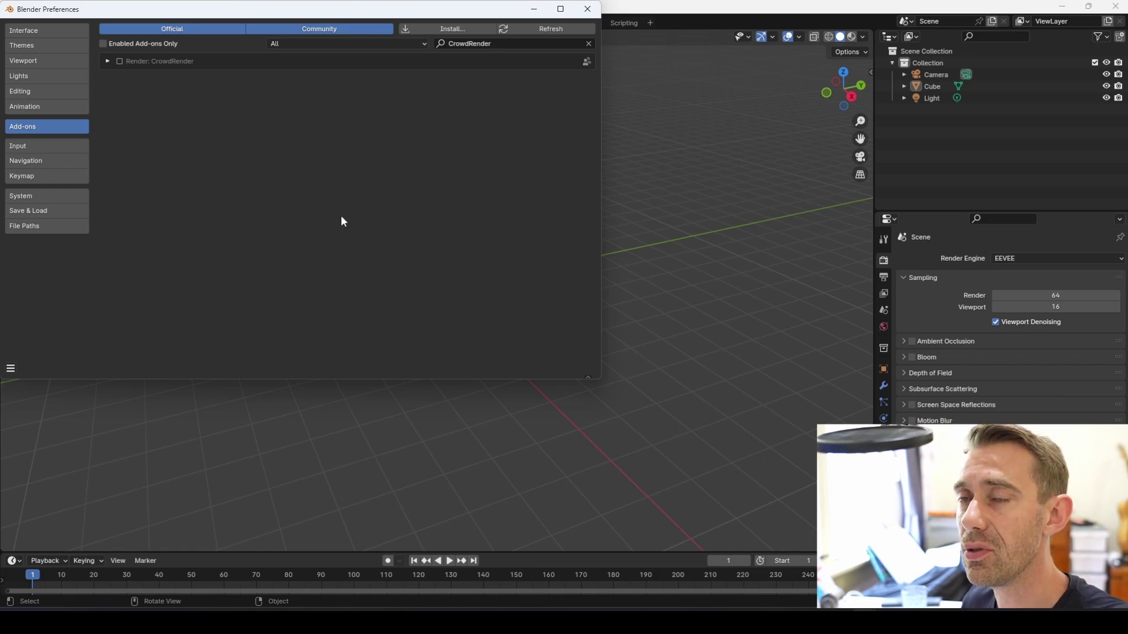
left_click(120, 68)
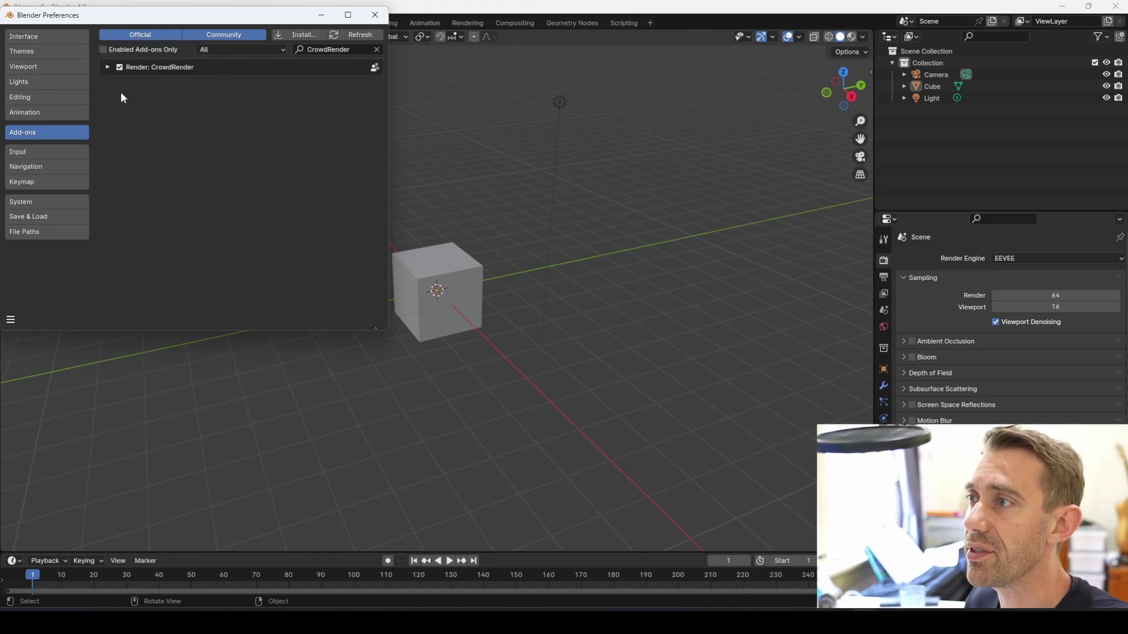
left_click(106, 68)
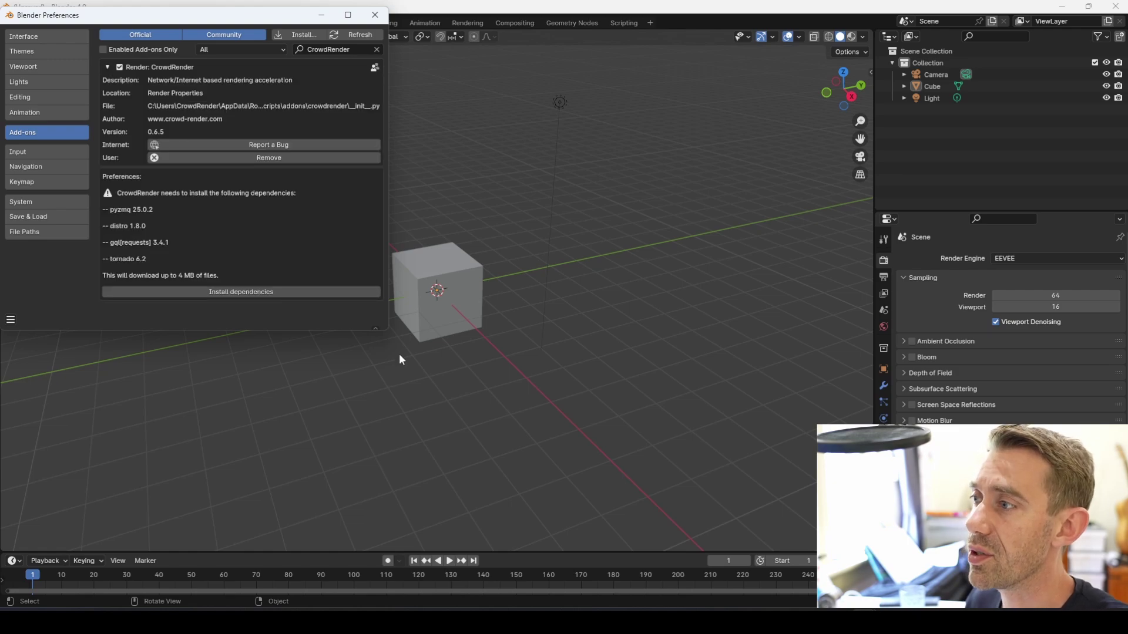
left_click_drag(388, 330, 530, 364)
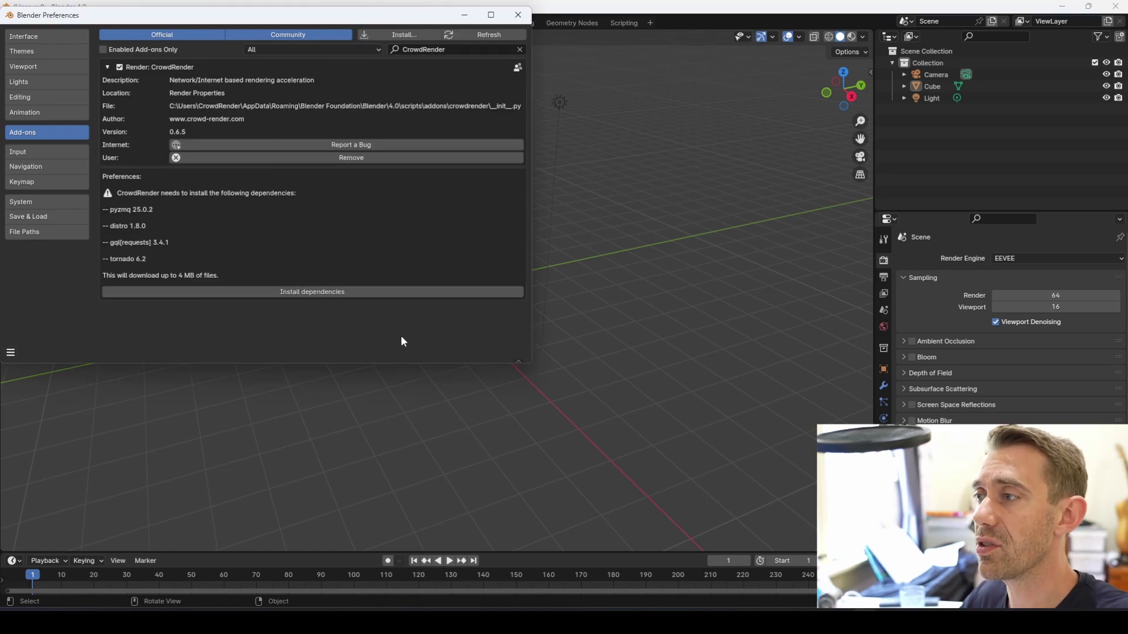
left_click(106, 67)
left_click(108, 68)
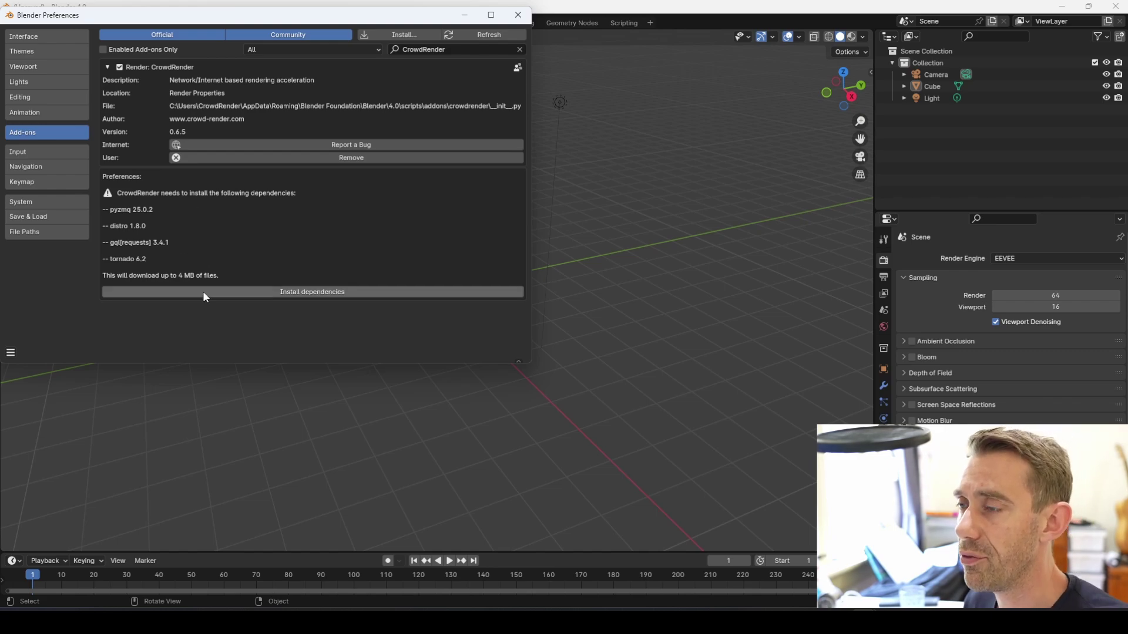
left_click(315, 293)
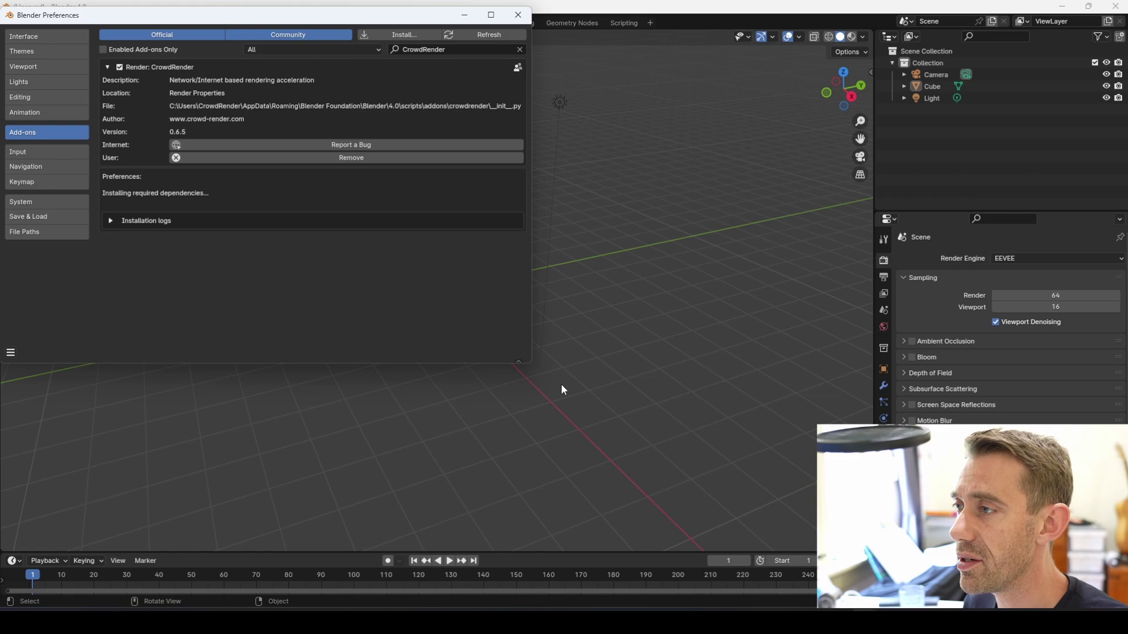
Step: Follow the installation logs until the dependencies report SUCCESS, then close Preferences
left_click_drag(530, 363, 761, 468)
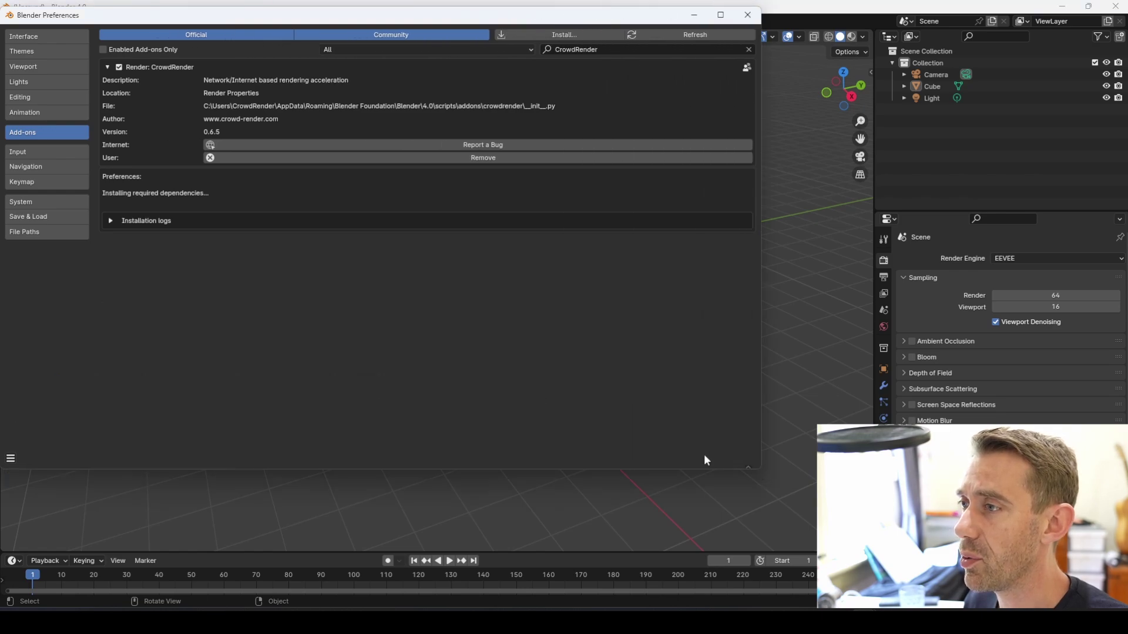
left_click(110, 221)
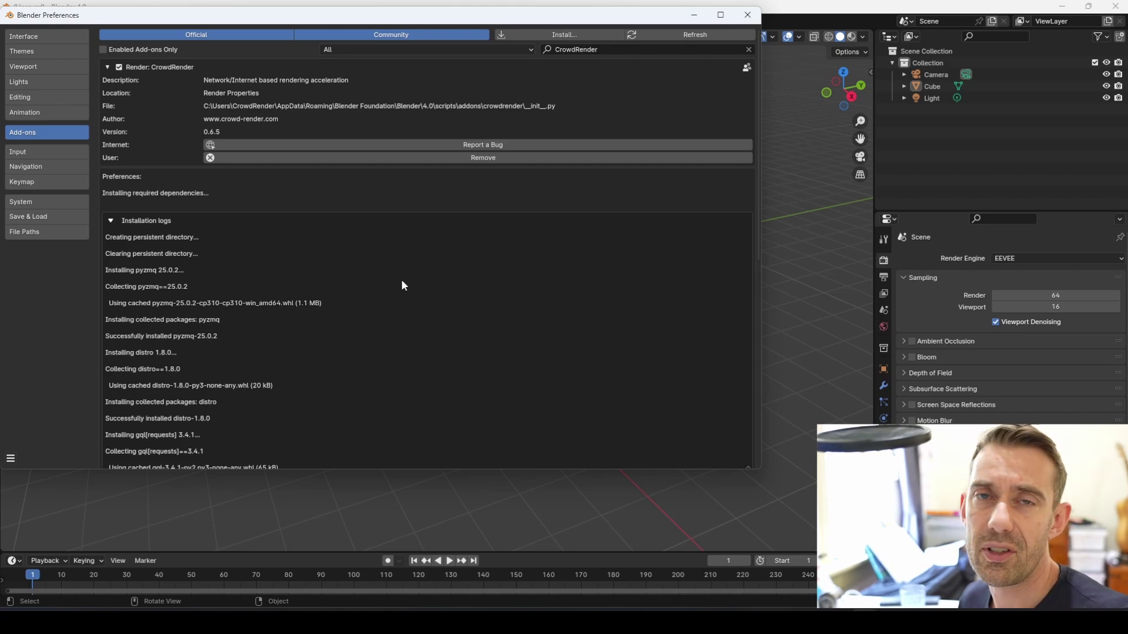
scroll(429, 300, "down", 20)
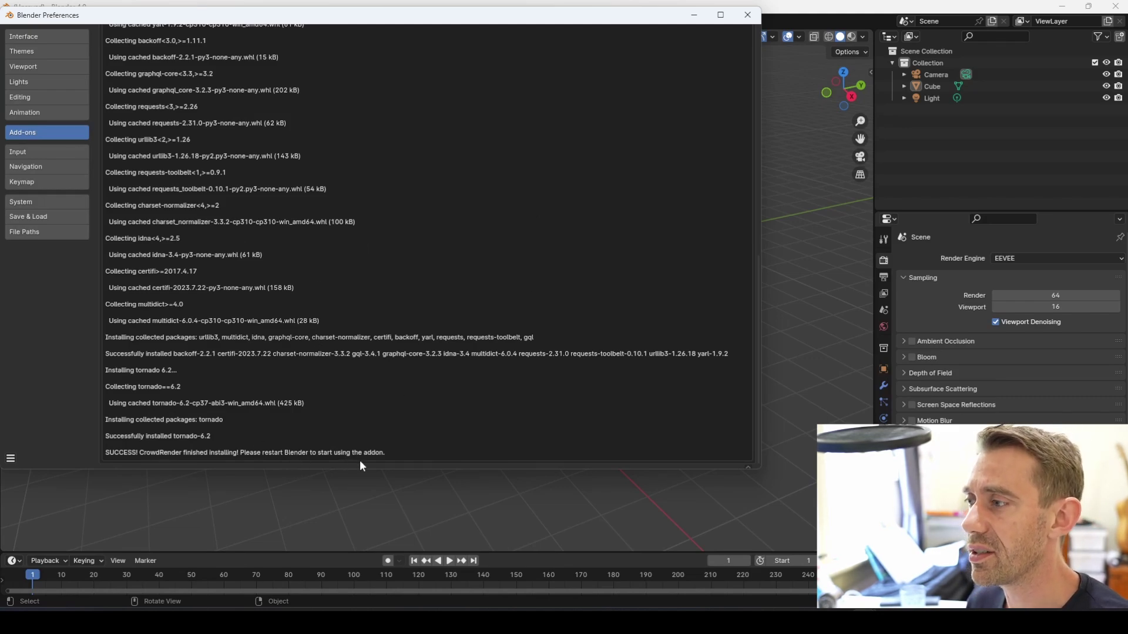
left_click(746, 16)
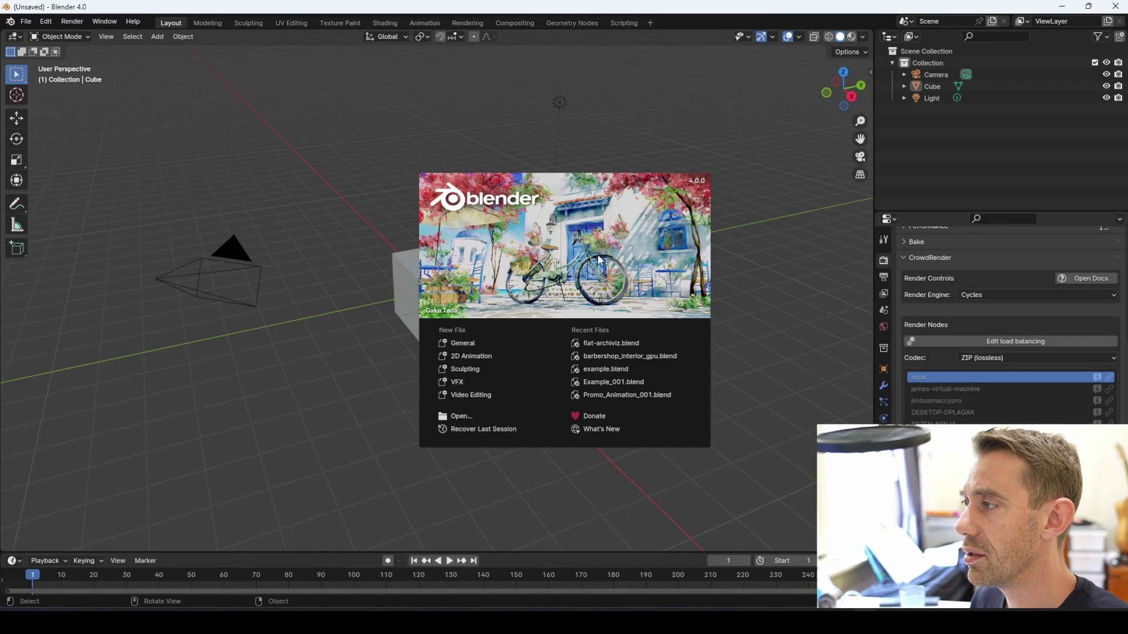
Step: Dismiss the splash and widen the side panels to show Render Properties with Crowdrender
left_click(775, 351)
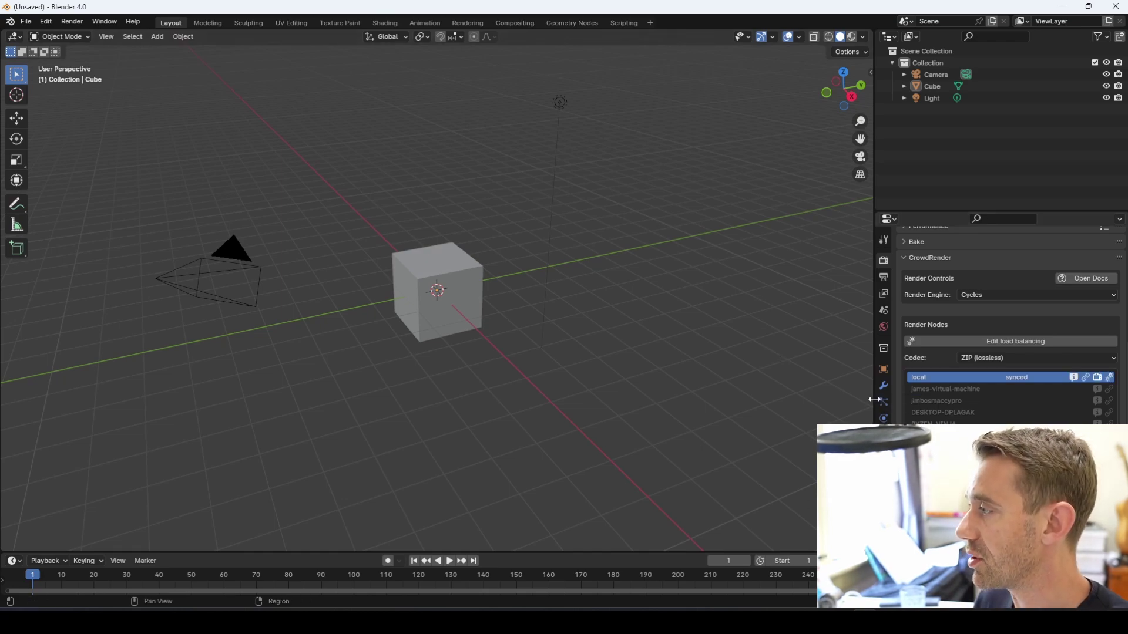
left_click_drag(875, 403, 816, 403)
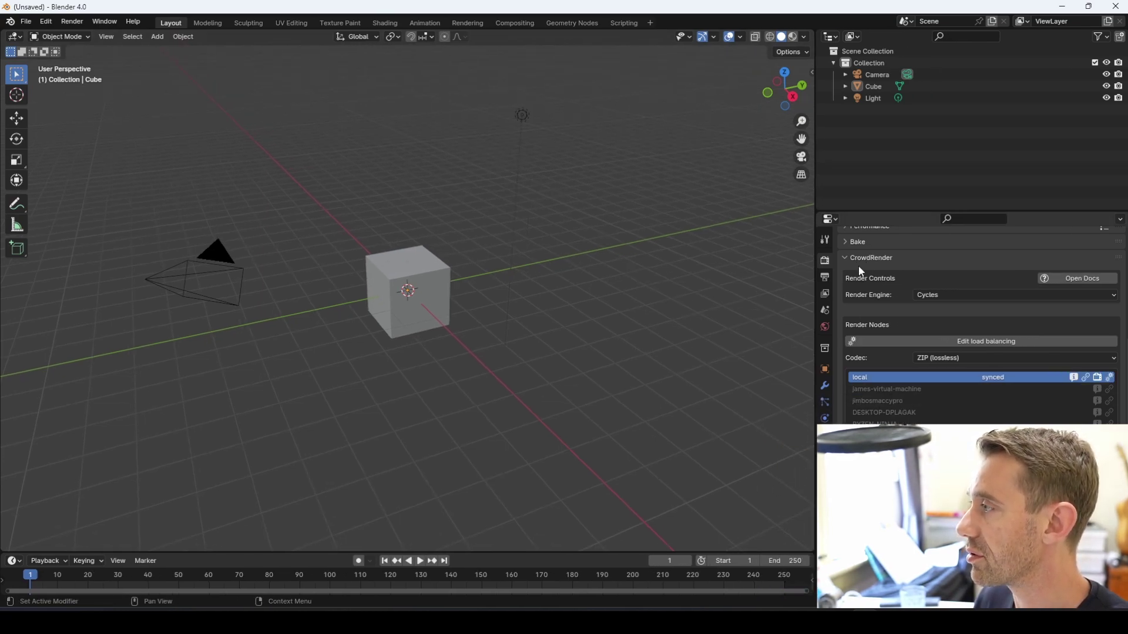
scroll(869, 288, "up", 7)
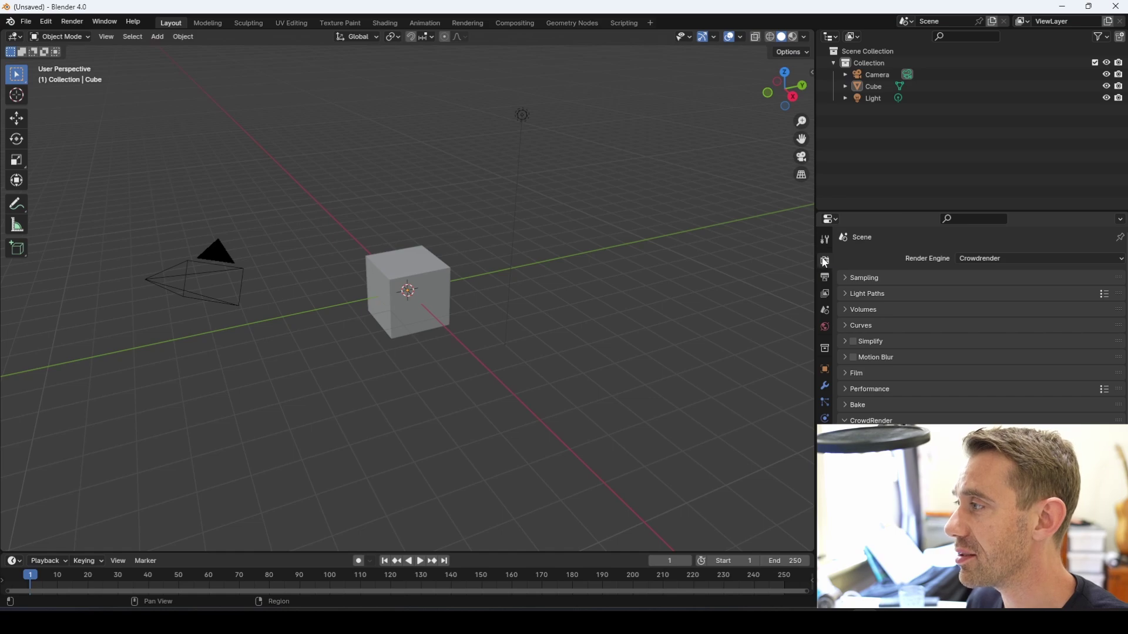
Step: Change the Render Engine dropdown in Render Properties from Crowdrender to Cycles
scroll(993, 429, "down", 4)
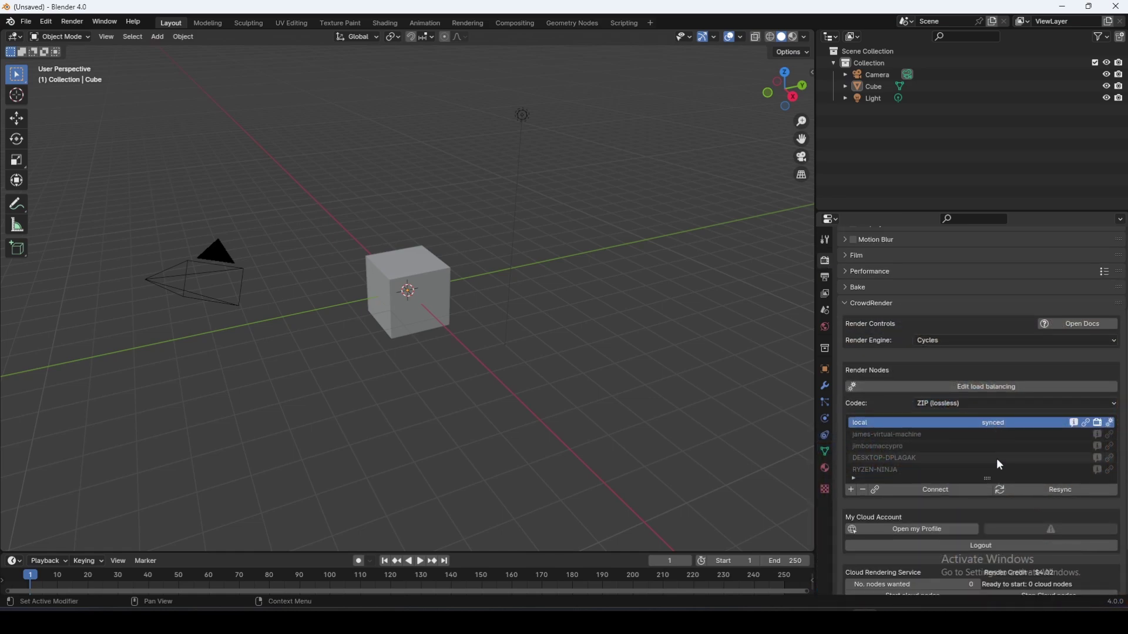
scroll(997, 459, "up", 5)
left_click(1002, 259)
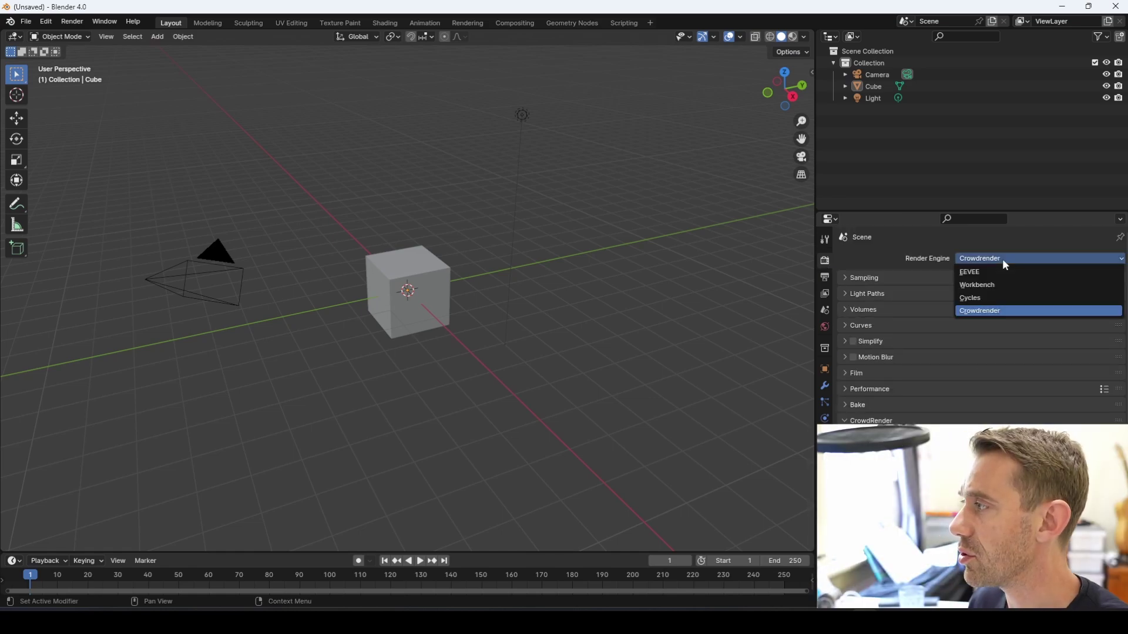
left_click(989, 311)
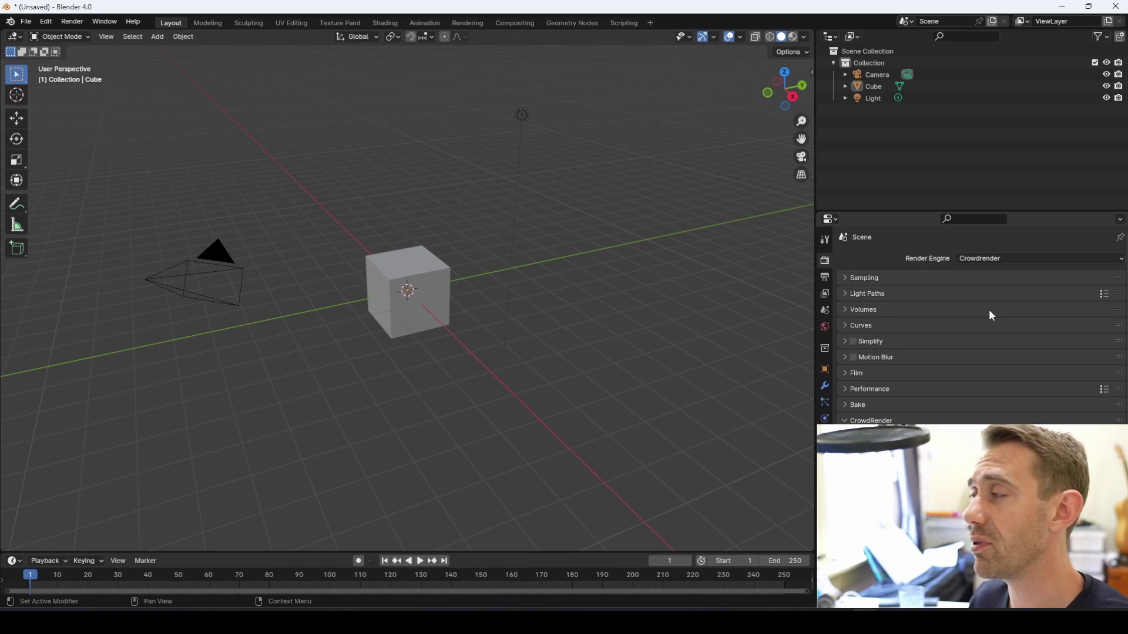
left_click(993, 258)
left_click(994, 296)
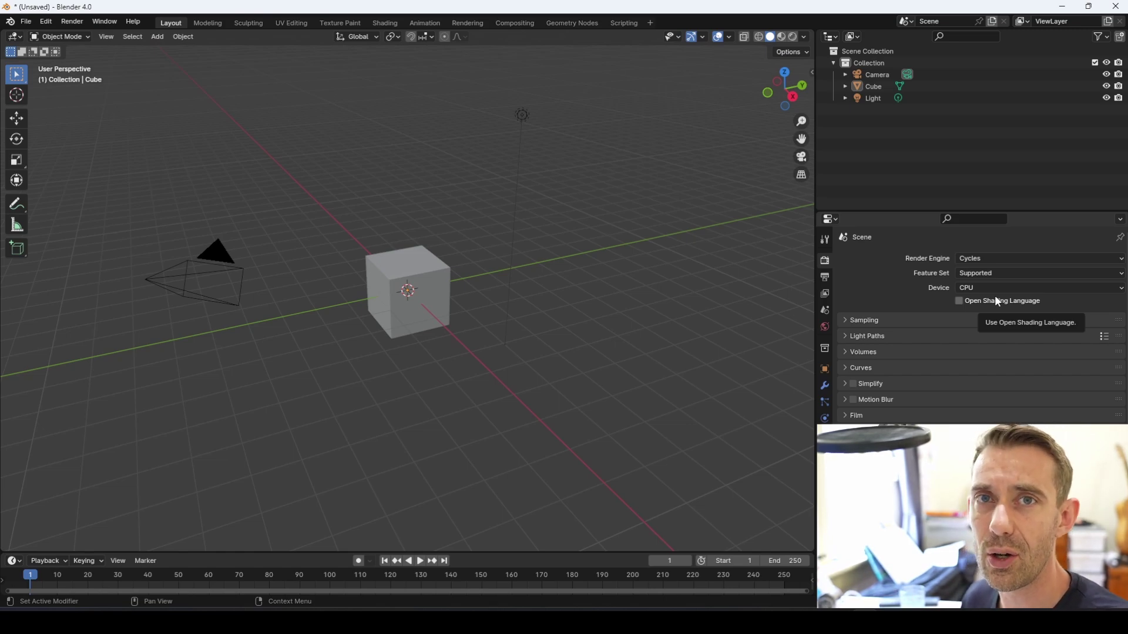
Step: Set the Render Engine to Crowdrender, keeping Cycles as CrowdRender's engine
left_click(987, 257)
left_click(995, 260)
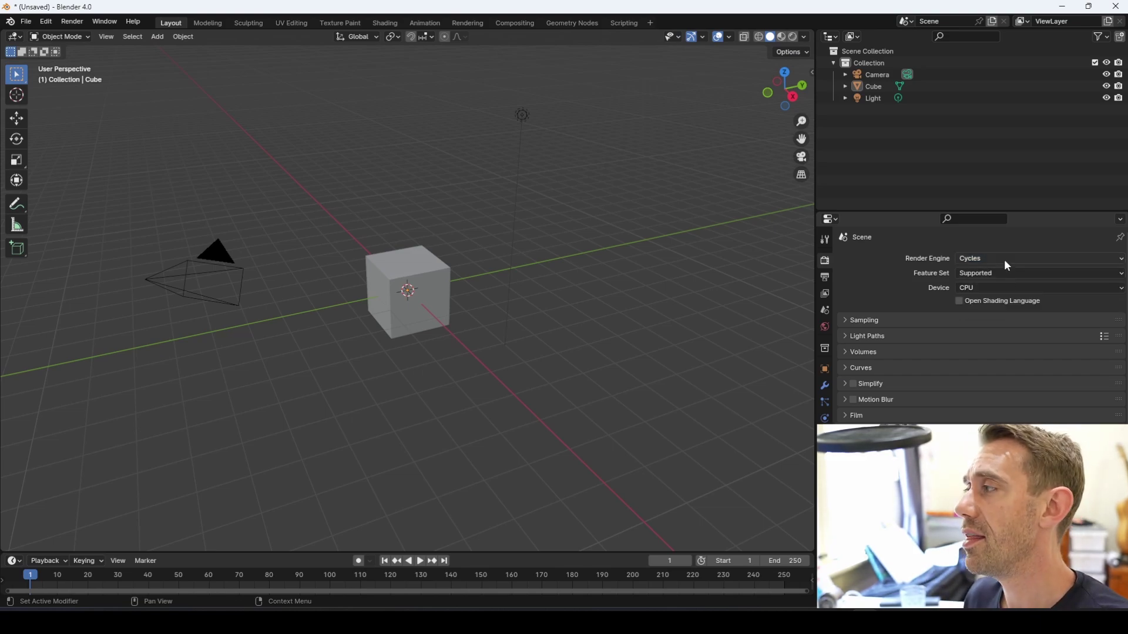
left_click(1003, 259)
left_click(1007, 311)
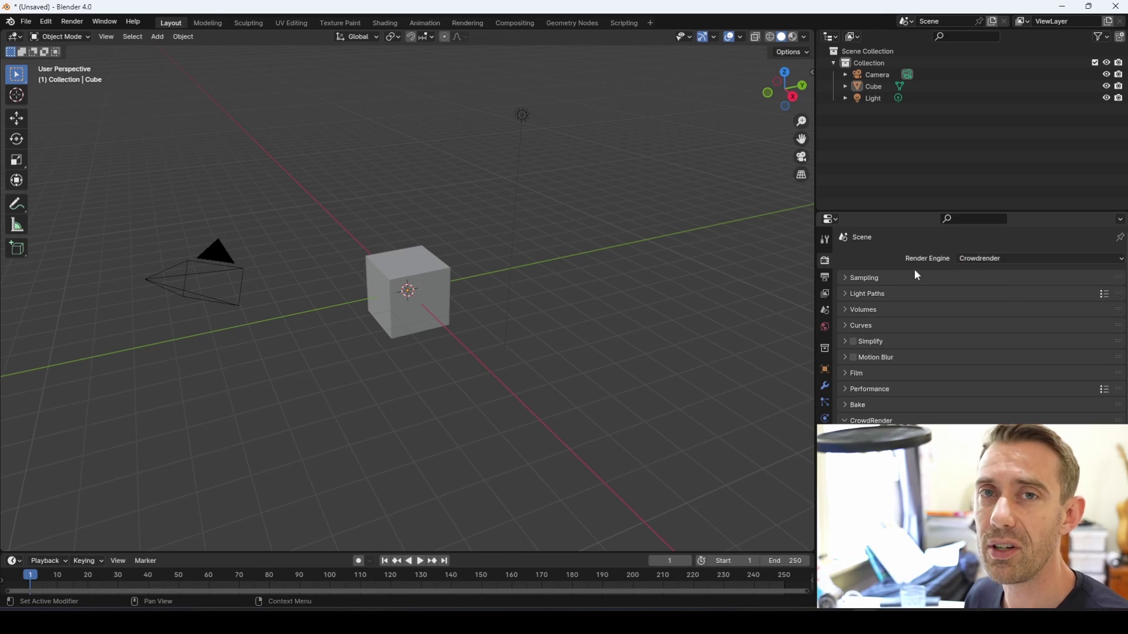
scroll(928, 294, "down", 6)
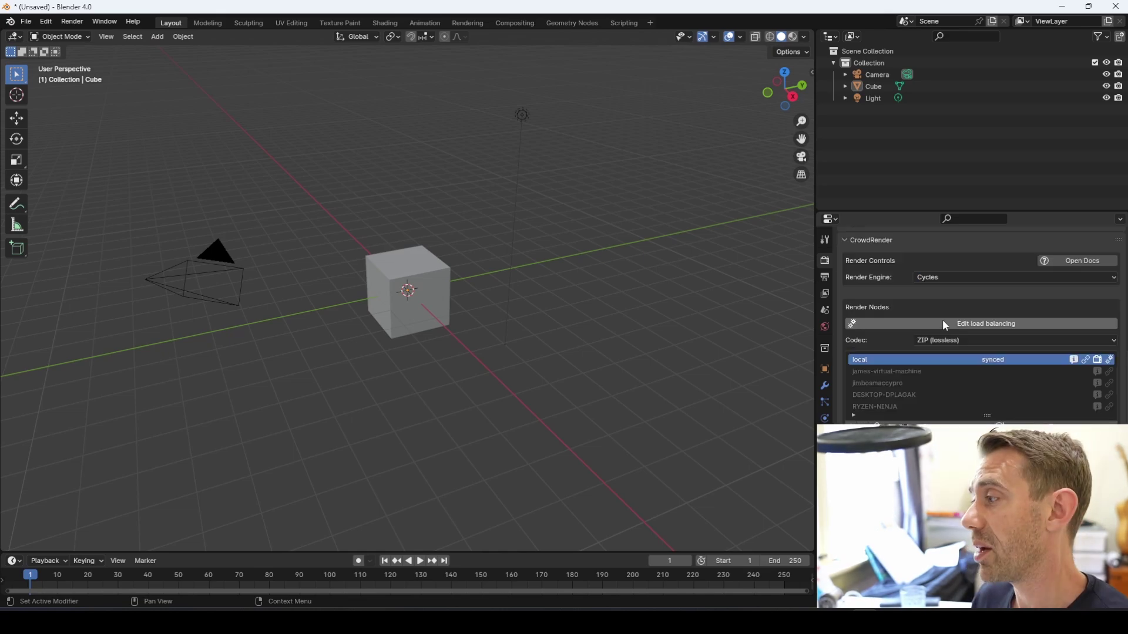
left_click(945, 277)
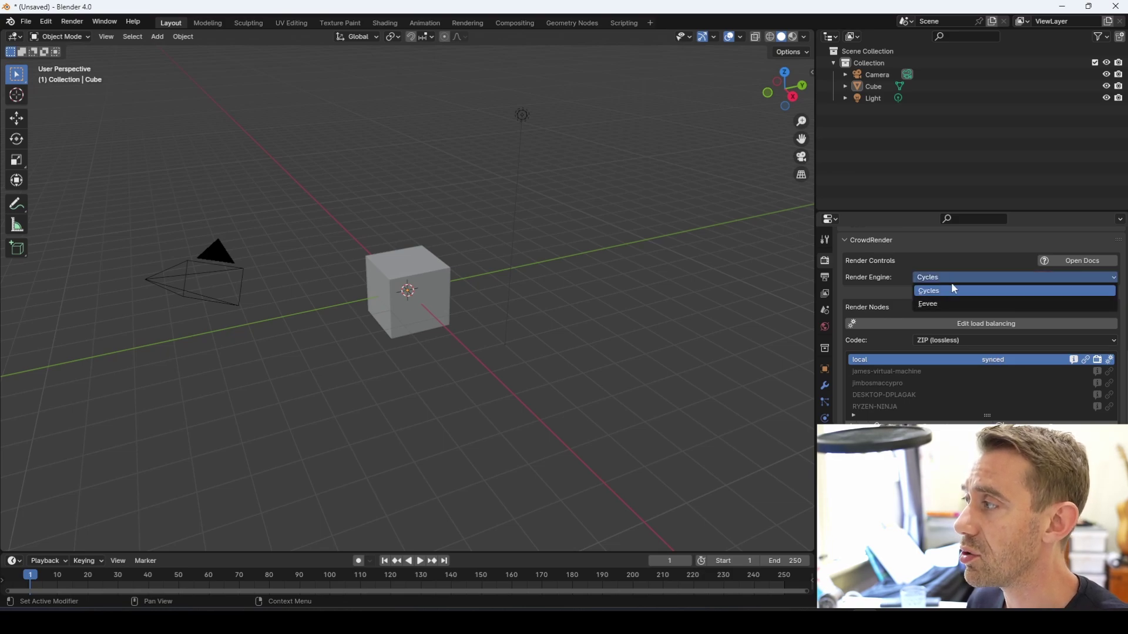
left_click(952, 289)
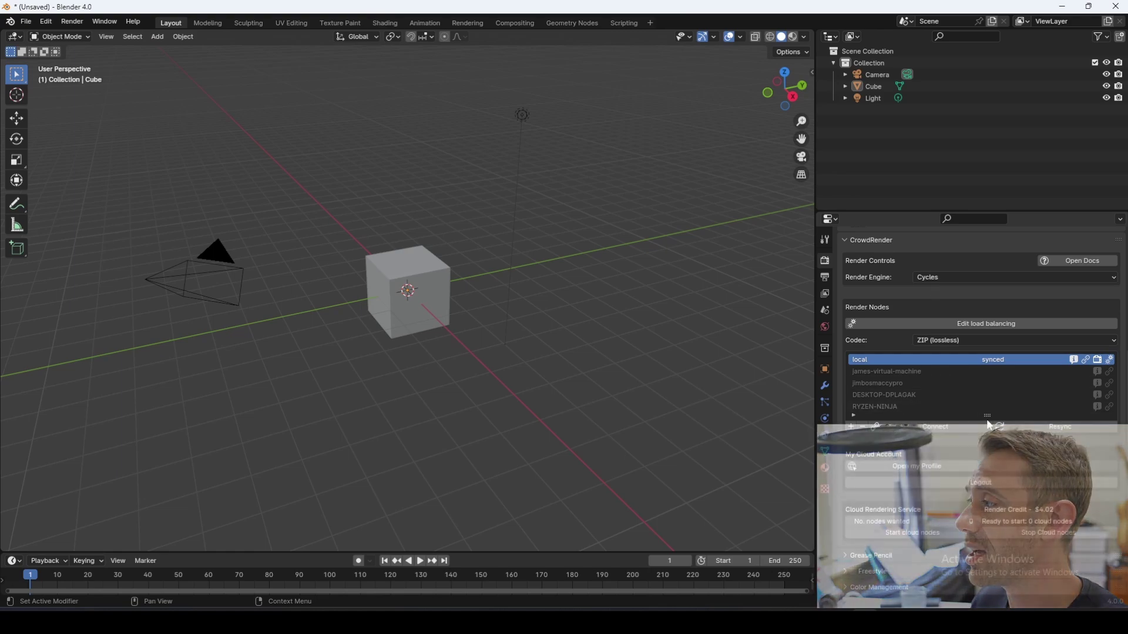
Step: Enlarge the render nodes list and connect RYZEN-NINJA at 192.168.1.247
mouse_move(988, 415)
left_mouse_down()
mouse_move(993, 445)
mouse_move(992, 434)
left_mouse_up()
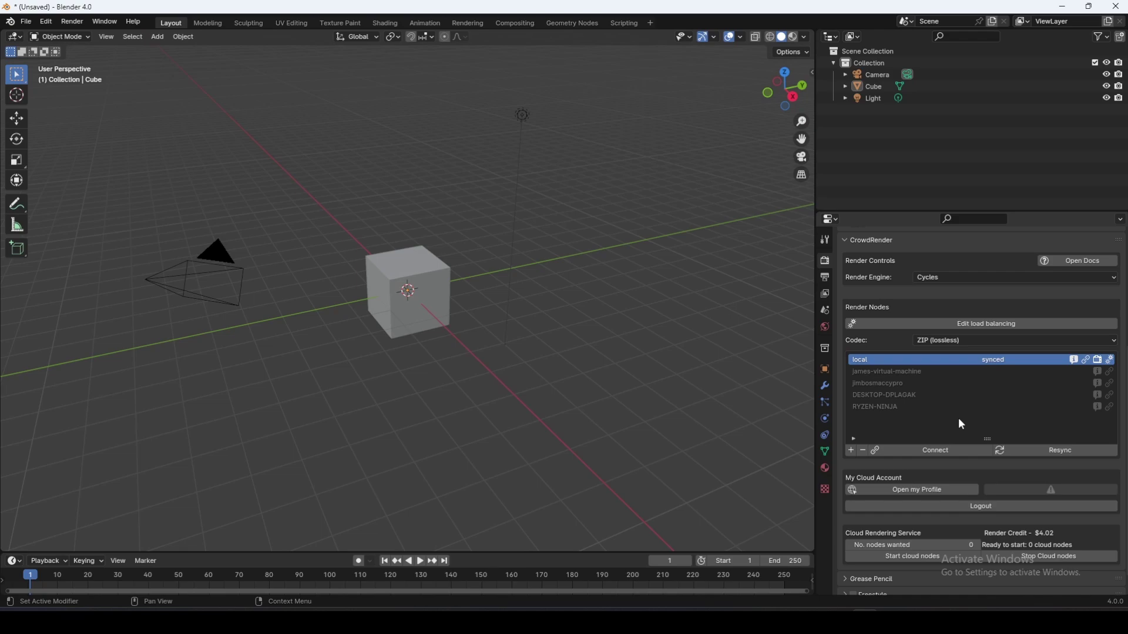
left_click(1111, 408)
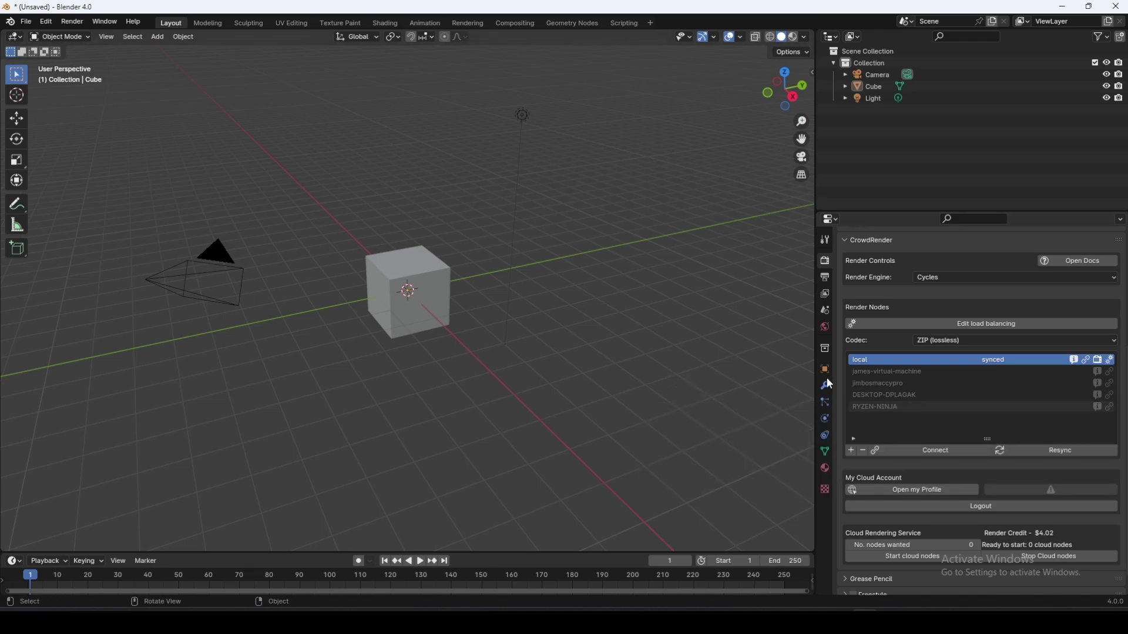
left_click(1112, 407)
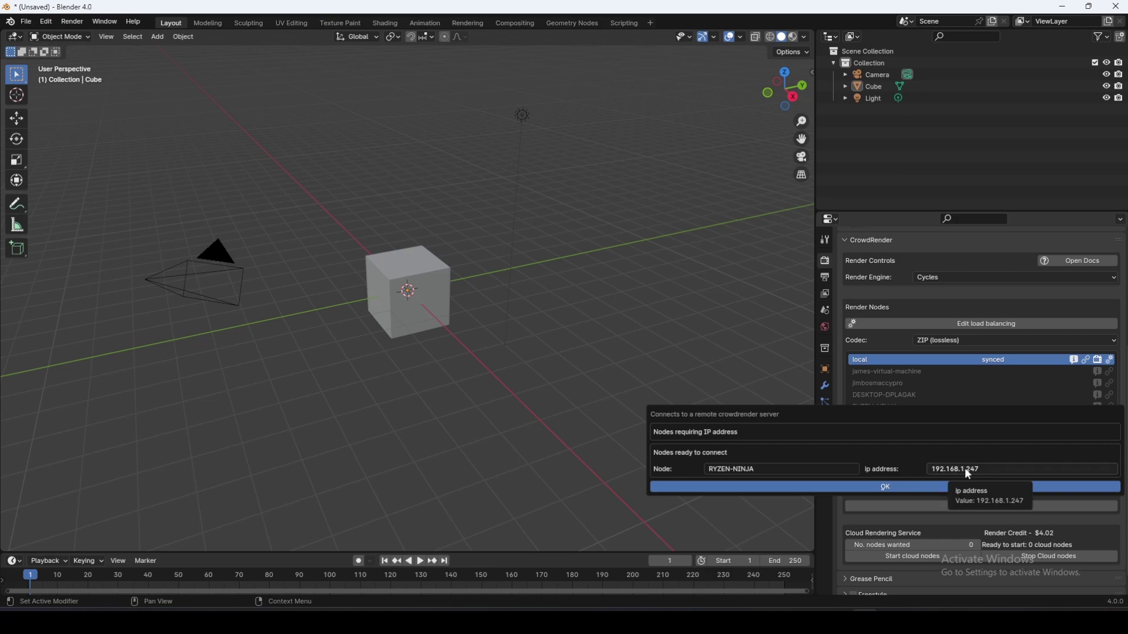
left_click(890, 485)
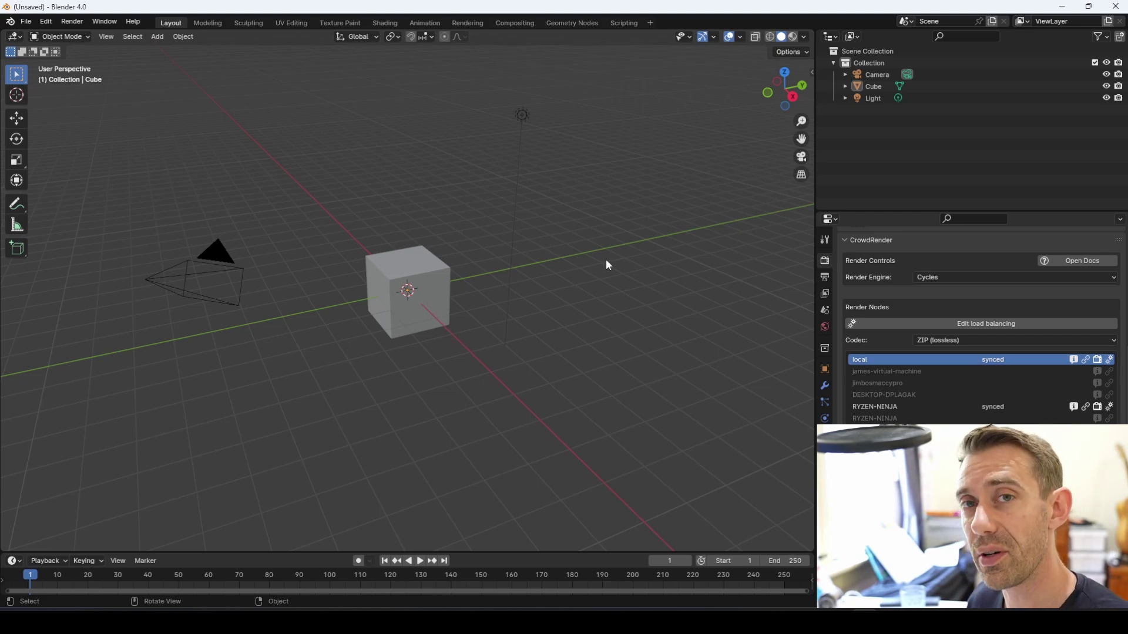
Step: Render frame 1 through the node, close the result, then rotate the cube
key("F12")
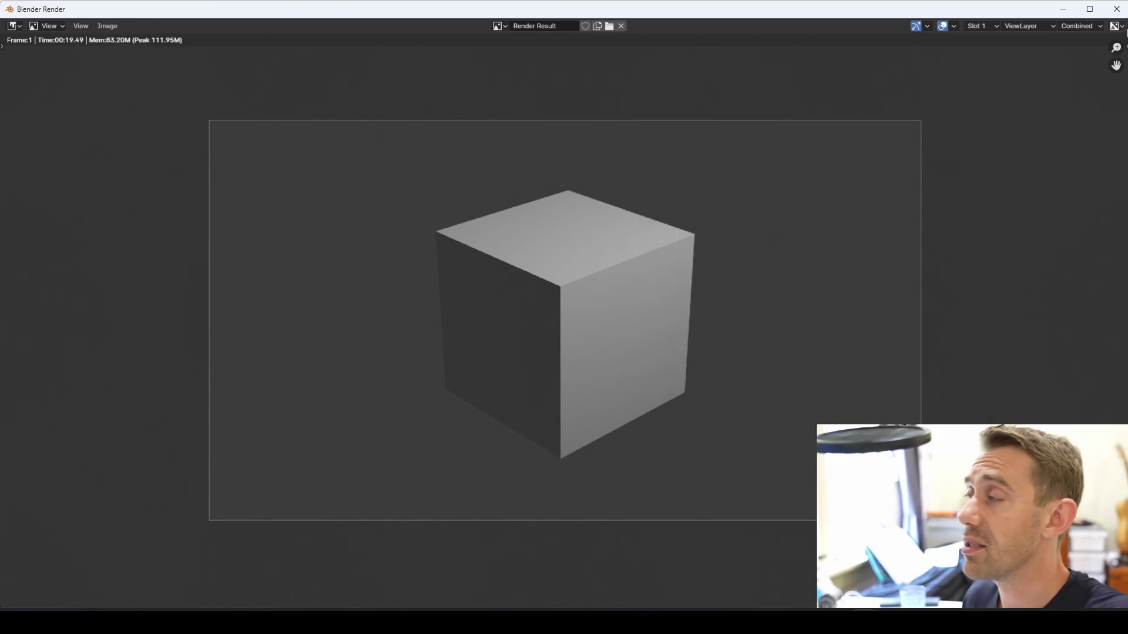
left_click(1117, 9)
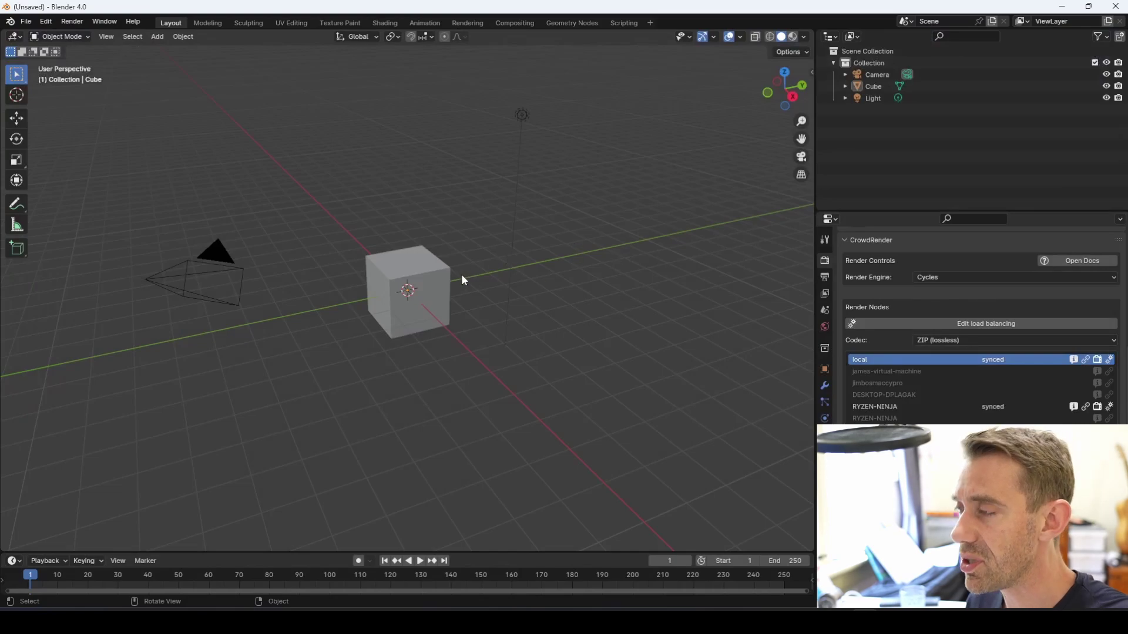
left_click(441, 282)
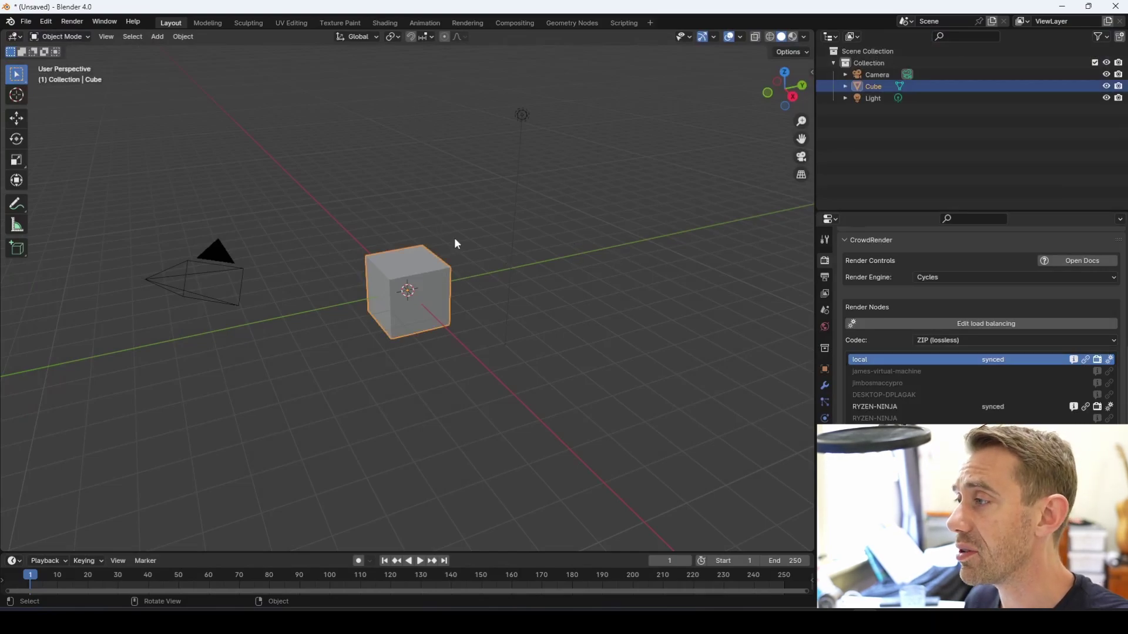
key("r")
left_click(422, 198)
Step: Enlarge the cube, move it up-right, and render the scene again
key("s")
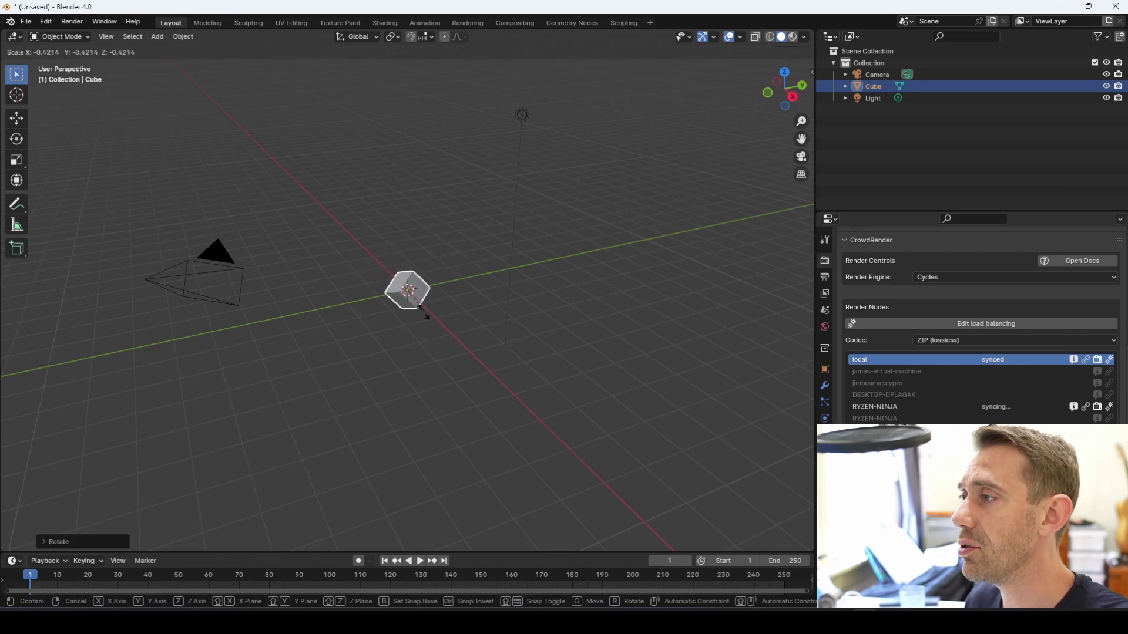
key("g")
left_click(449, 311)
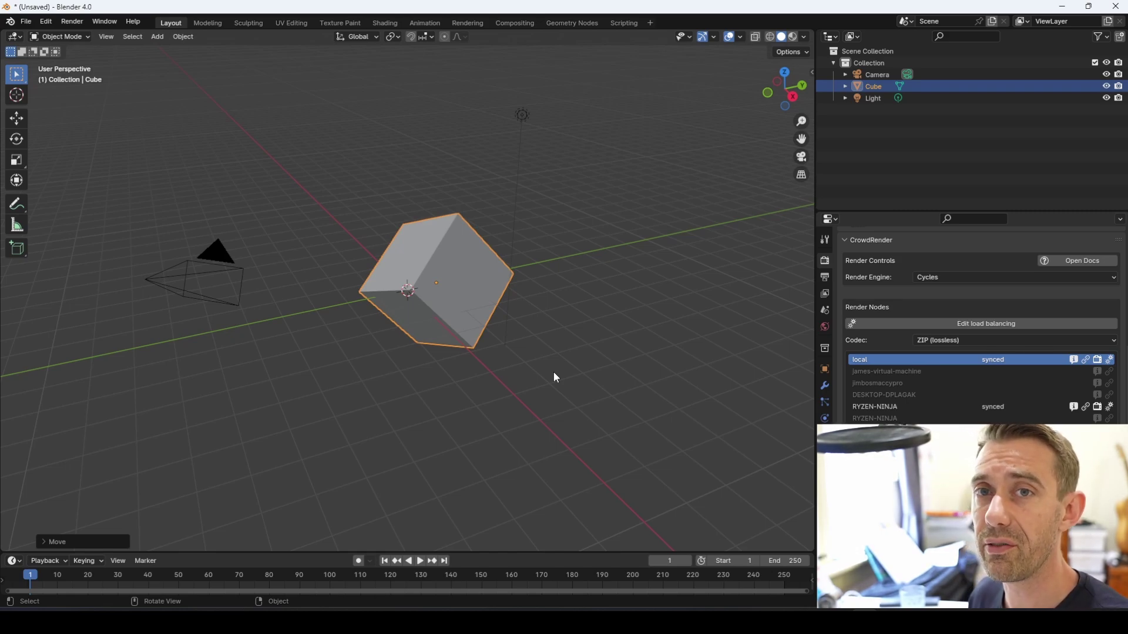
key("F12")
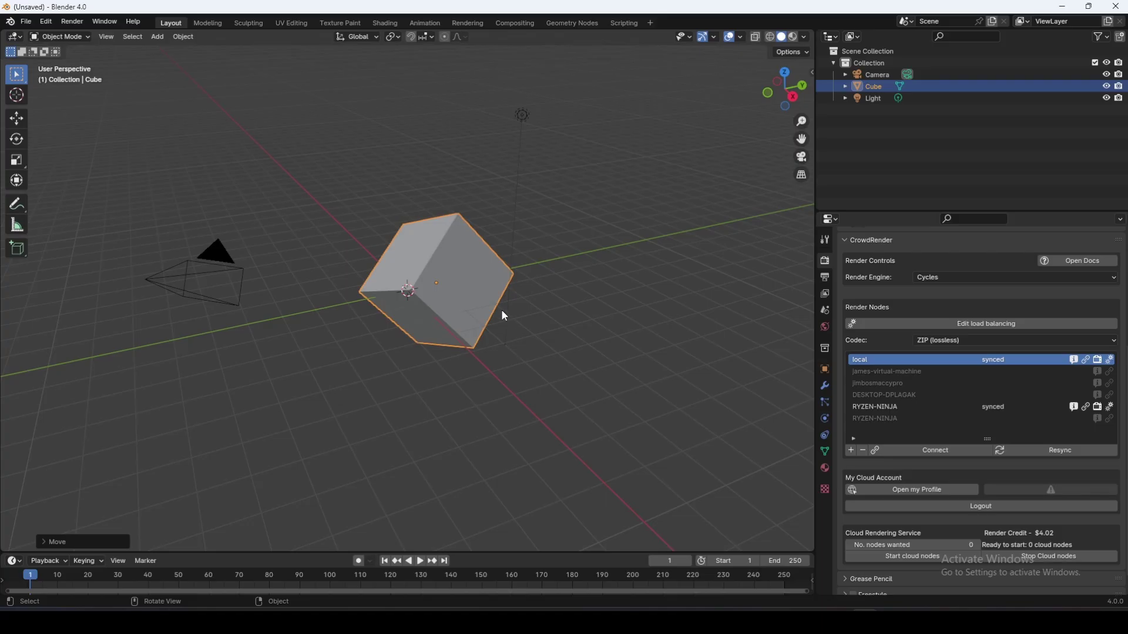
Step: Resync the nodes and make RYZEN-NINJA render on CUDA with only its RTX 2070 SUPER
left_click(1060, 452)
left_click(1110, 407)
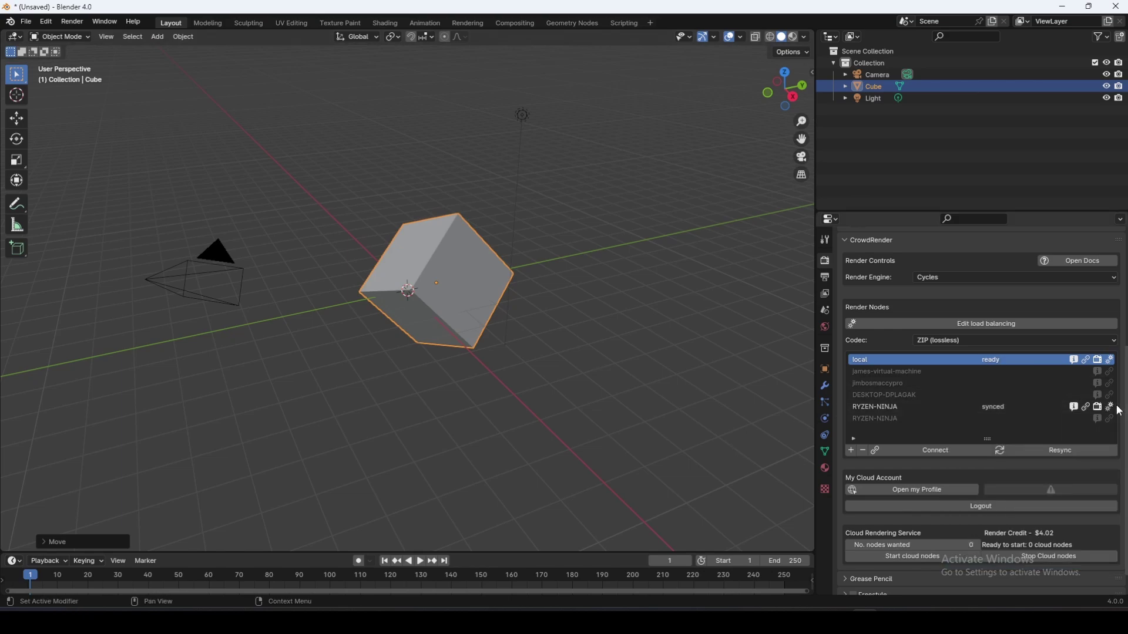
left_click(1110, 409)
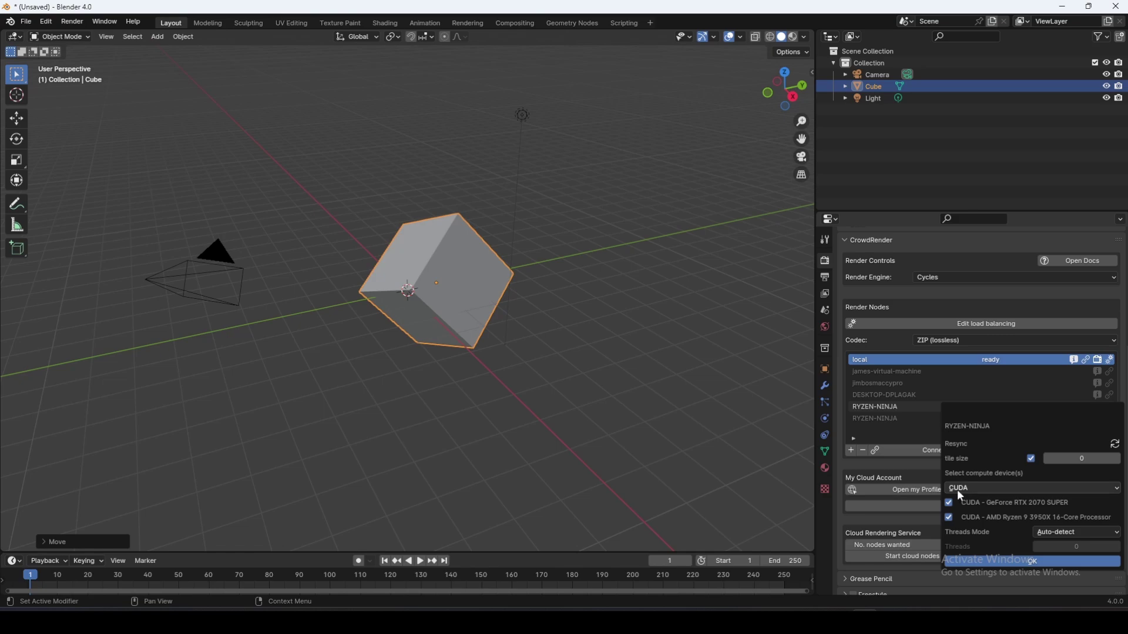
left_click(948, 517)
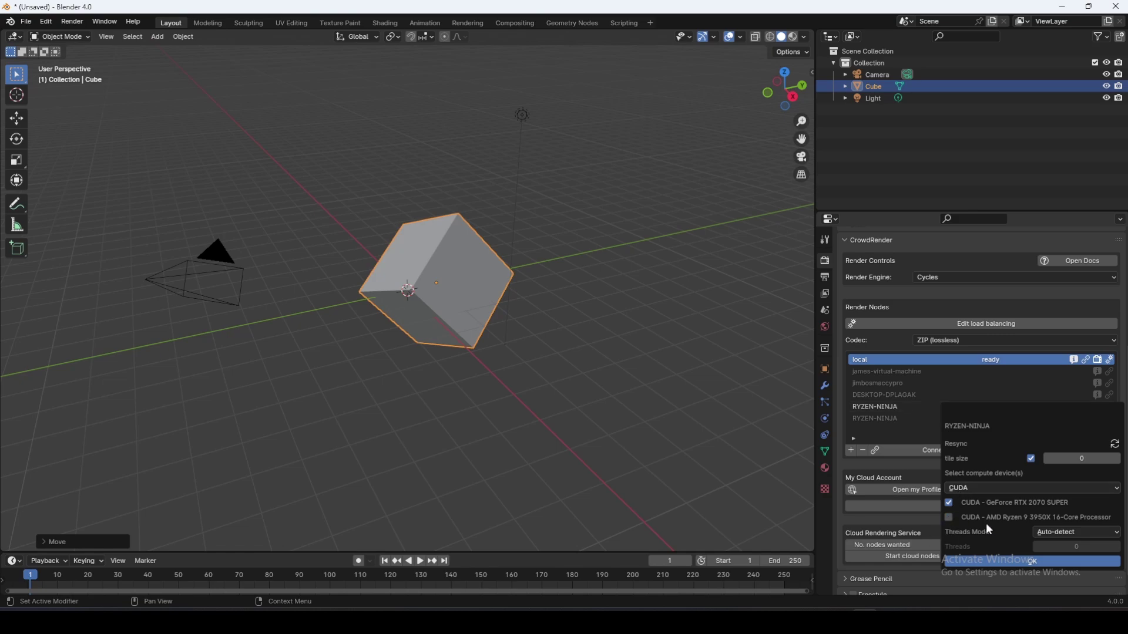
left_click(1041, 561)
left_click(1110, 360)
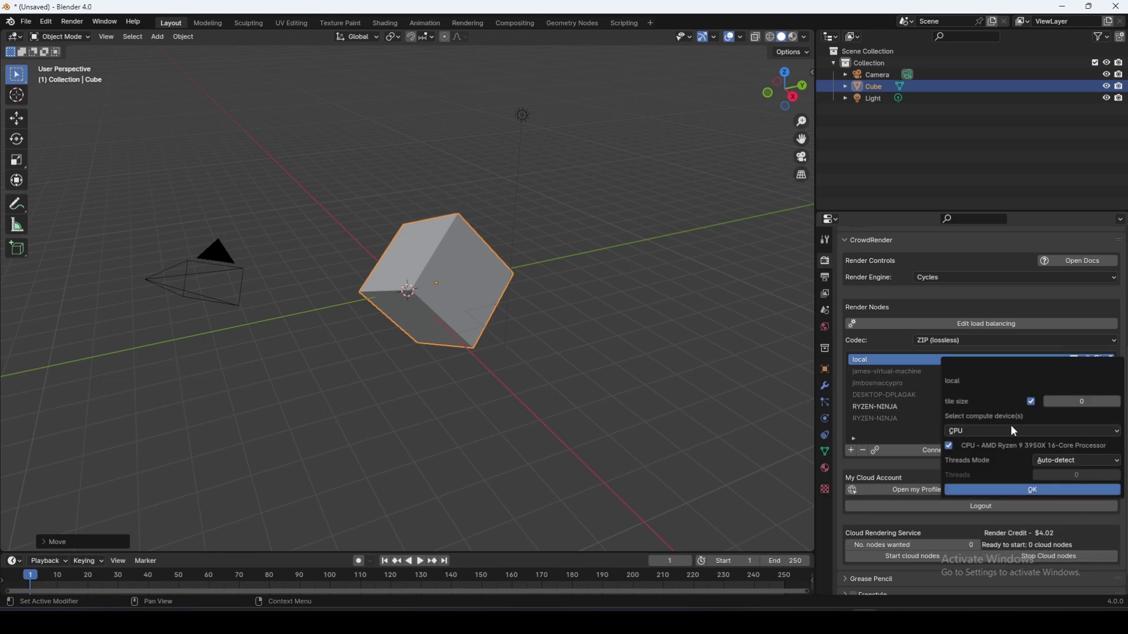
left_click(1028, 490)
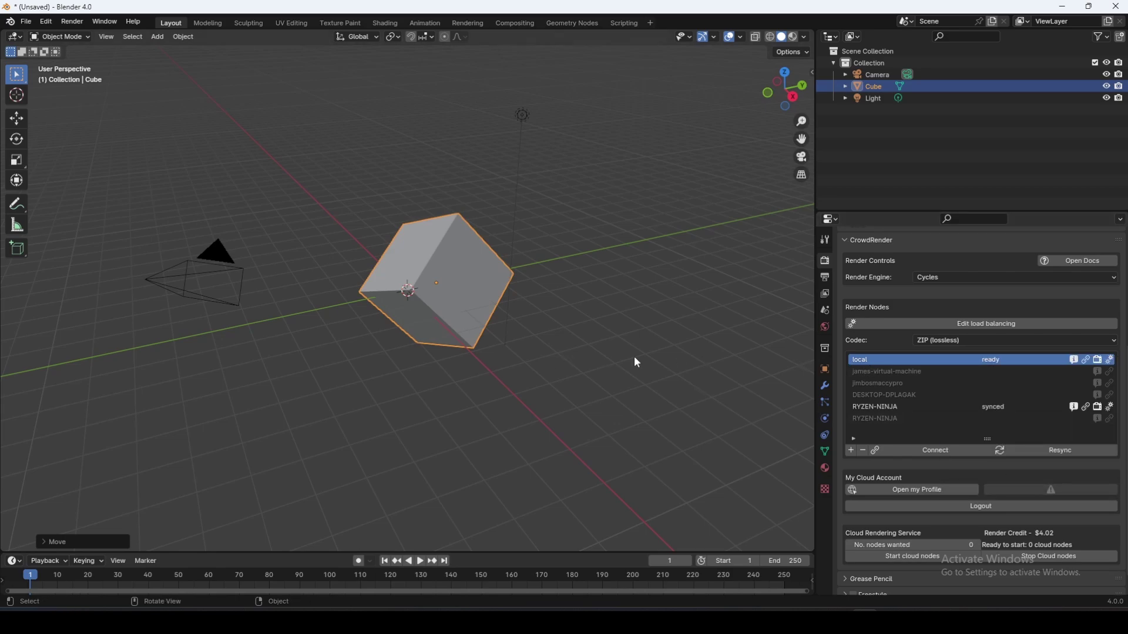
Step: Render the current frame across both nodes, then switch to Visual Studio Code
key("F12")
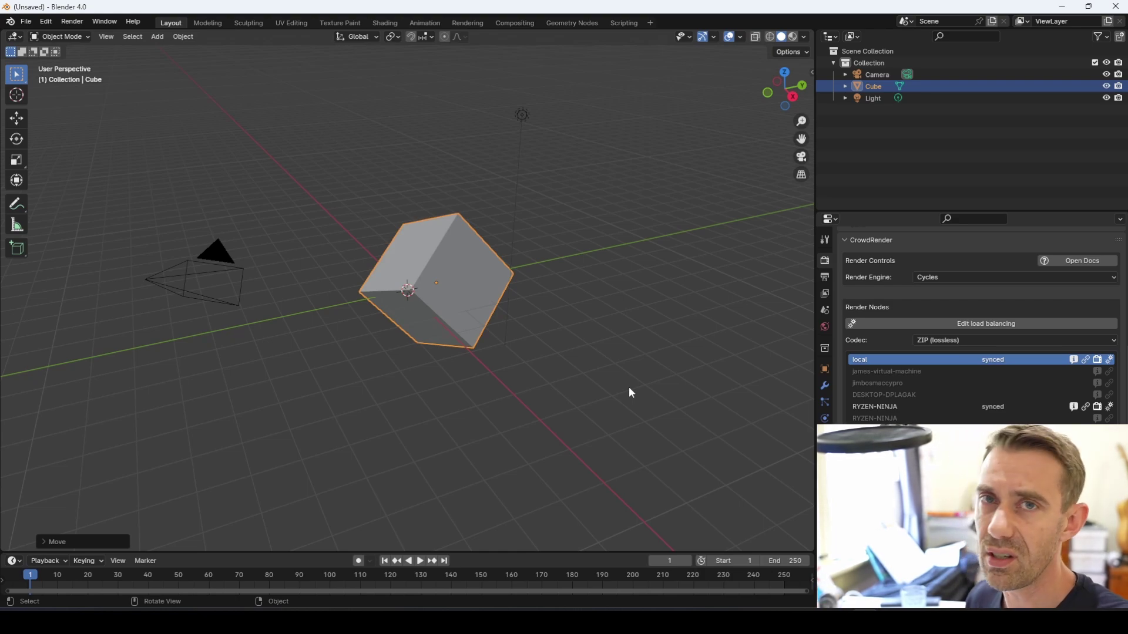
key("alt+Tab")
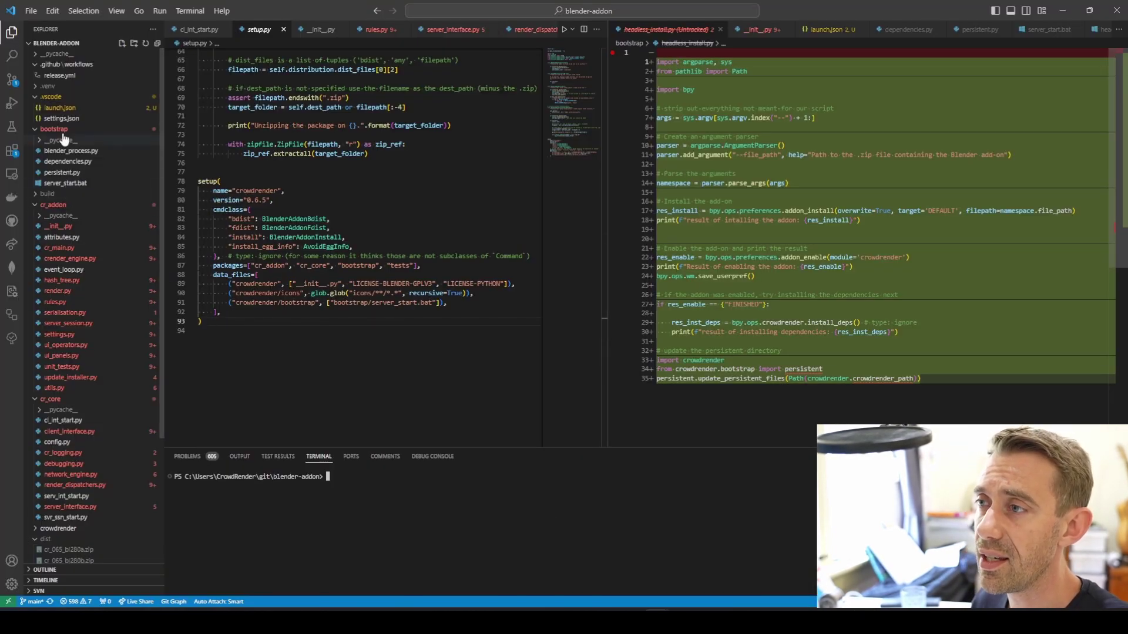
Step: Bring the Explorer window forward and go to the Downloads folder, closing the magnifier
key("super+plus")
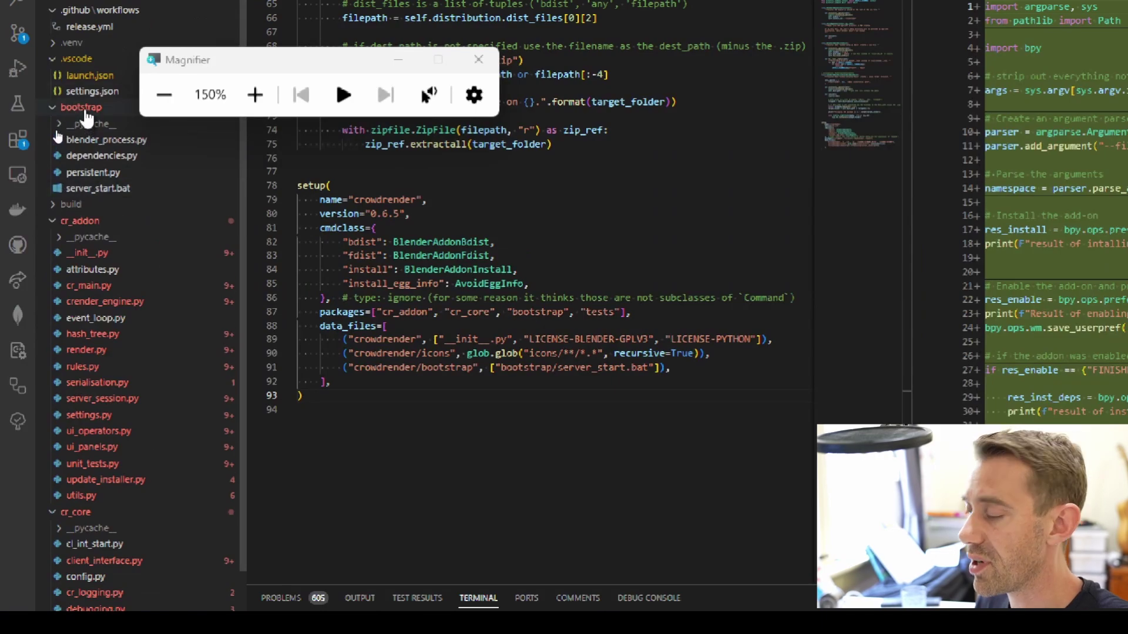
key("super+minus")
mouse_move(465, 608)
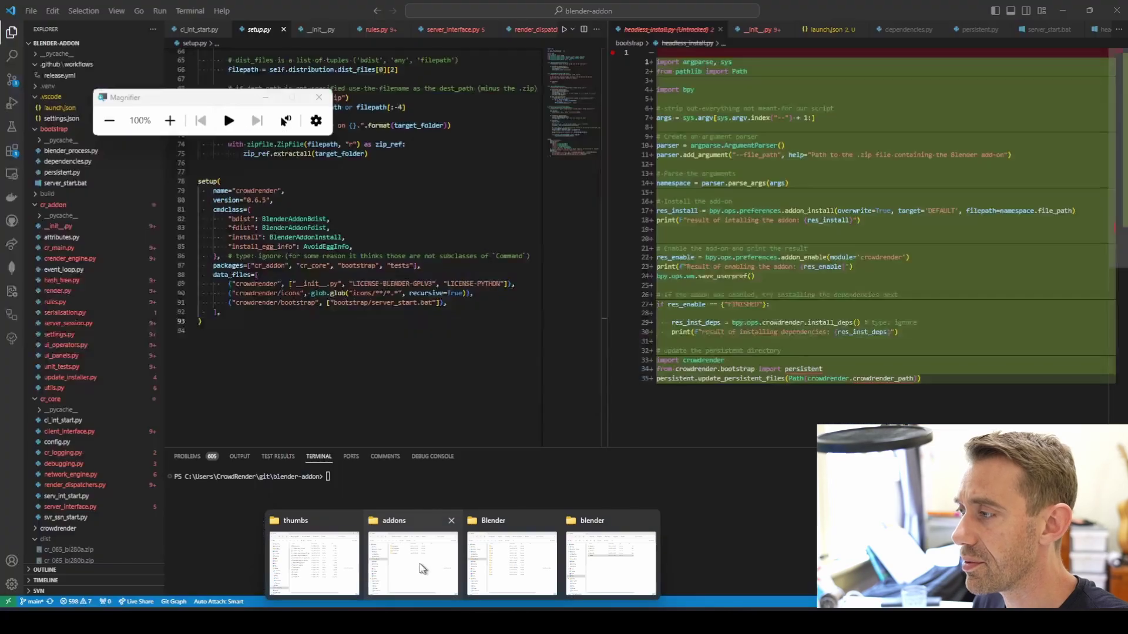
left_click(413, 564)
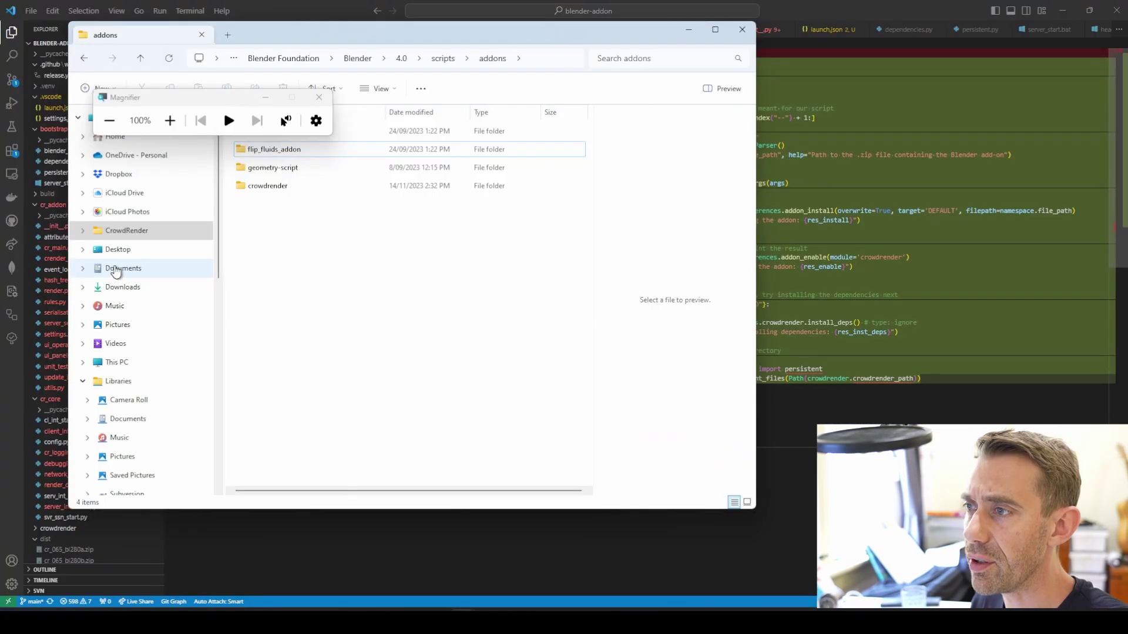
left_click(123, 287)
left_click(319, 97)
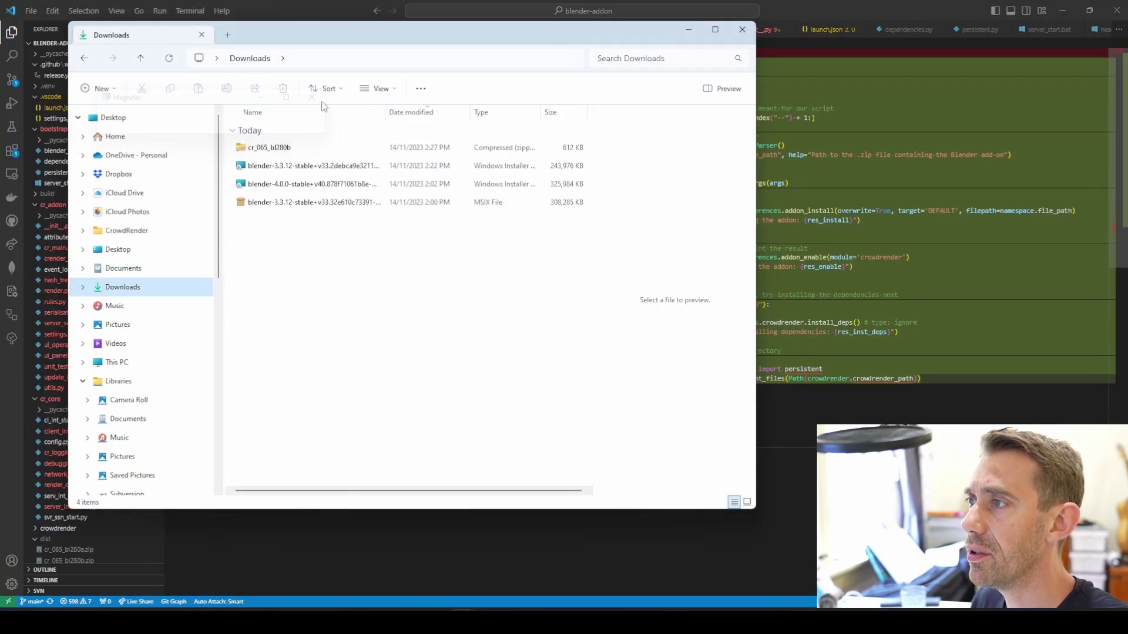
Step: Open cr_065_bl280b > crowdrender > bootstrap and preview the server_start batch file's contents
left_click(264, 148)
double_click(264, 151)
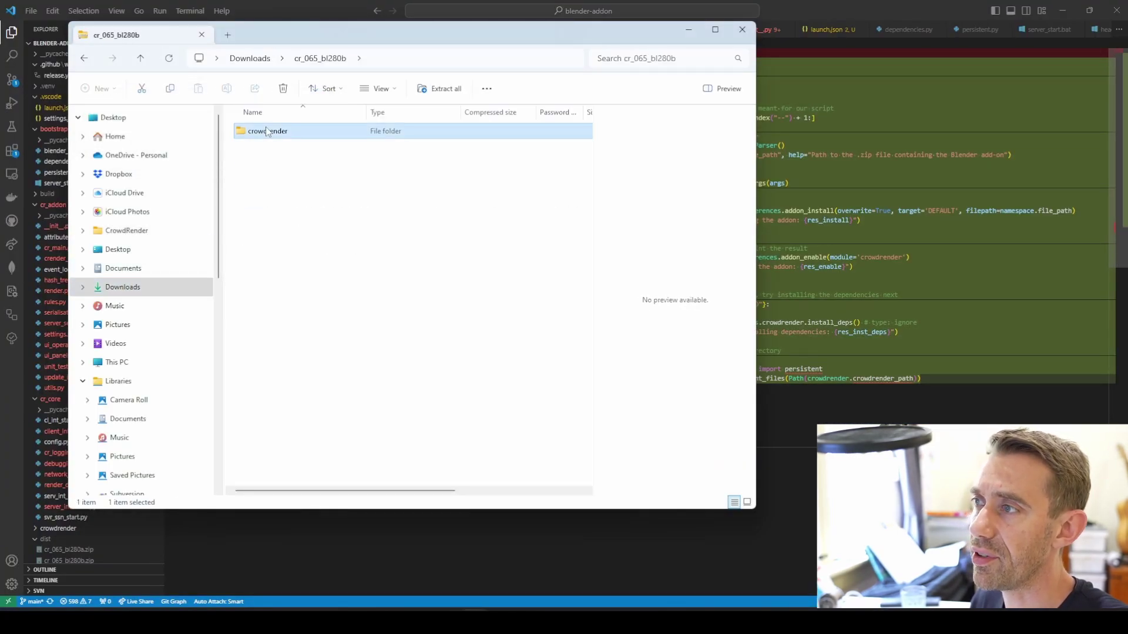
double_click(264, 131)
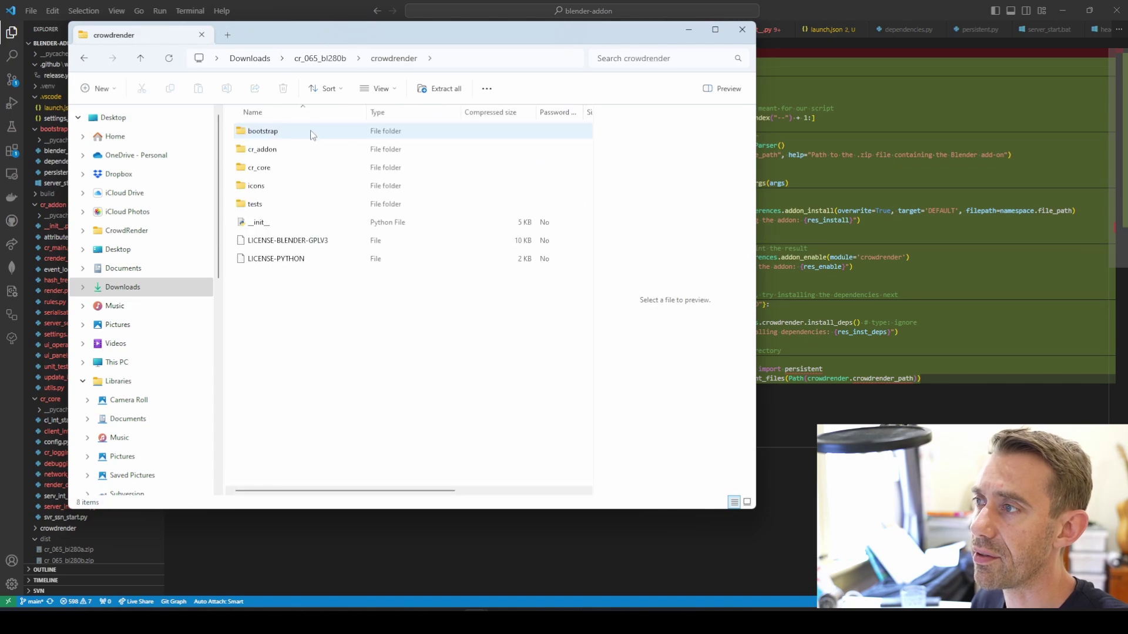
double_click(257, 131)
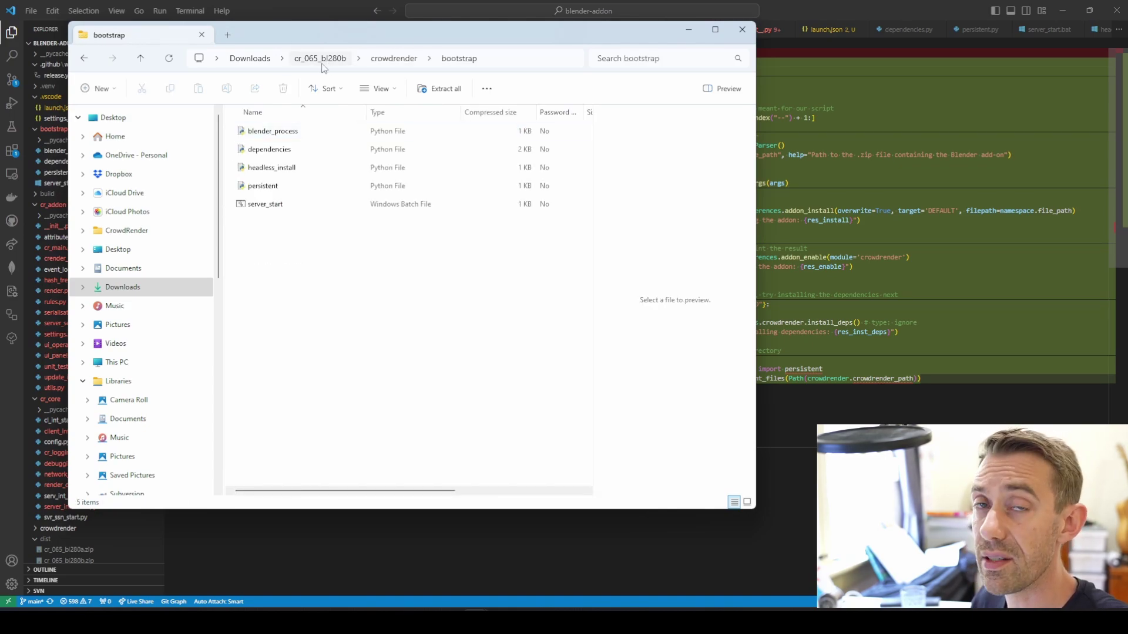
left_click(264, 206)
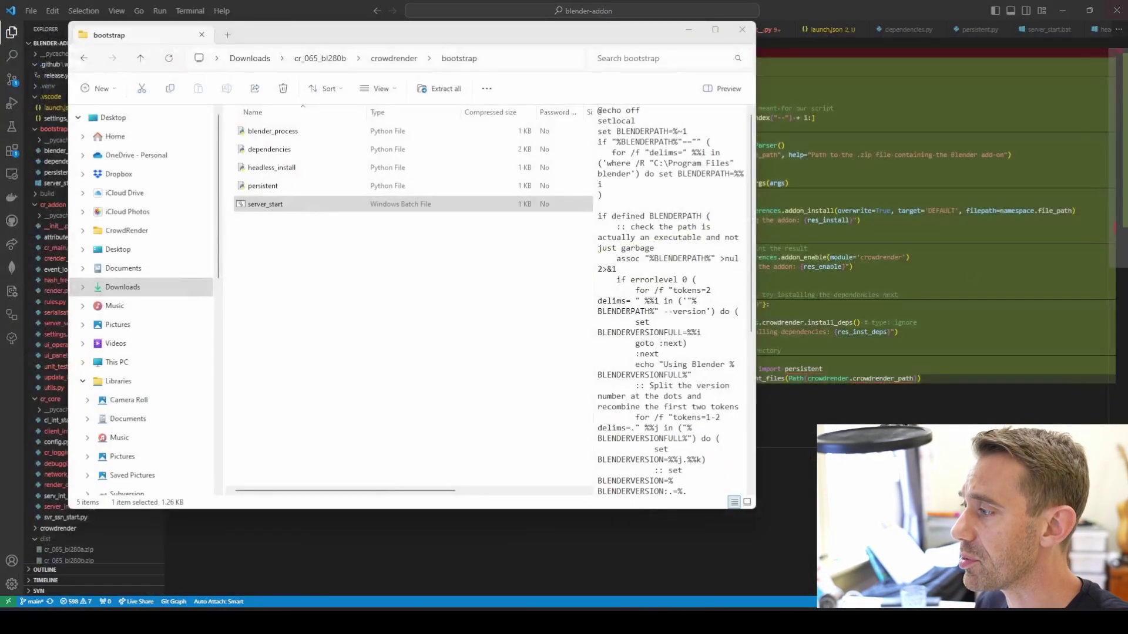
key("ctrl+shift+Escape")
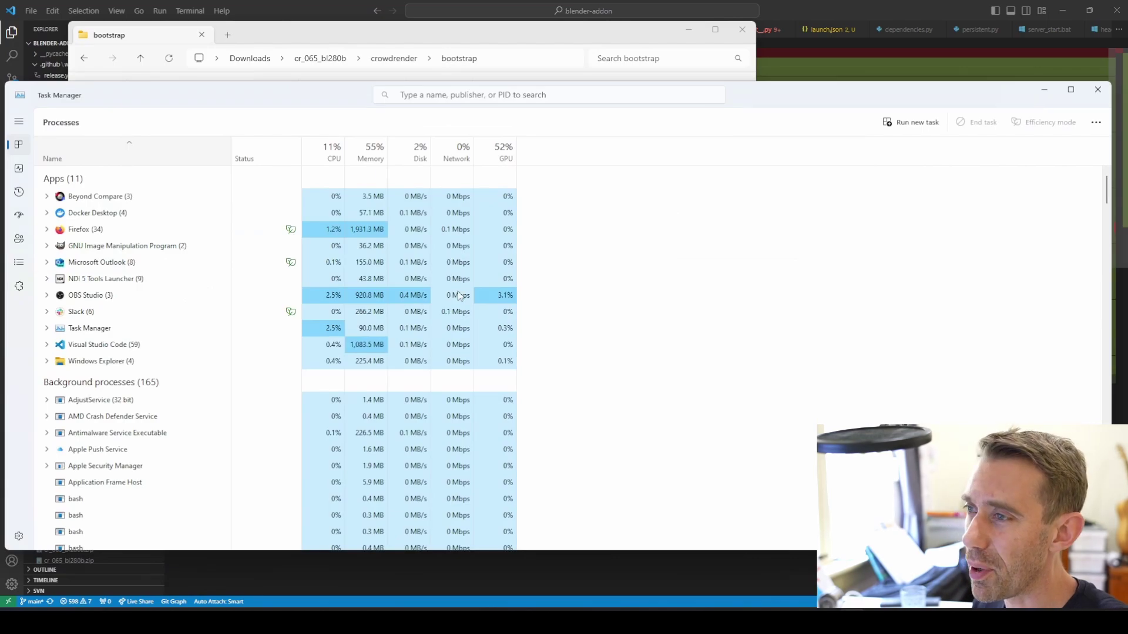
Step: End the blender.exe process tree from Task Manager's Details list, then show the CrowdRender git folder
left_click(19, 263)
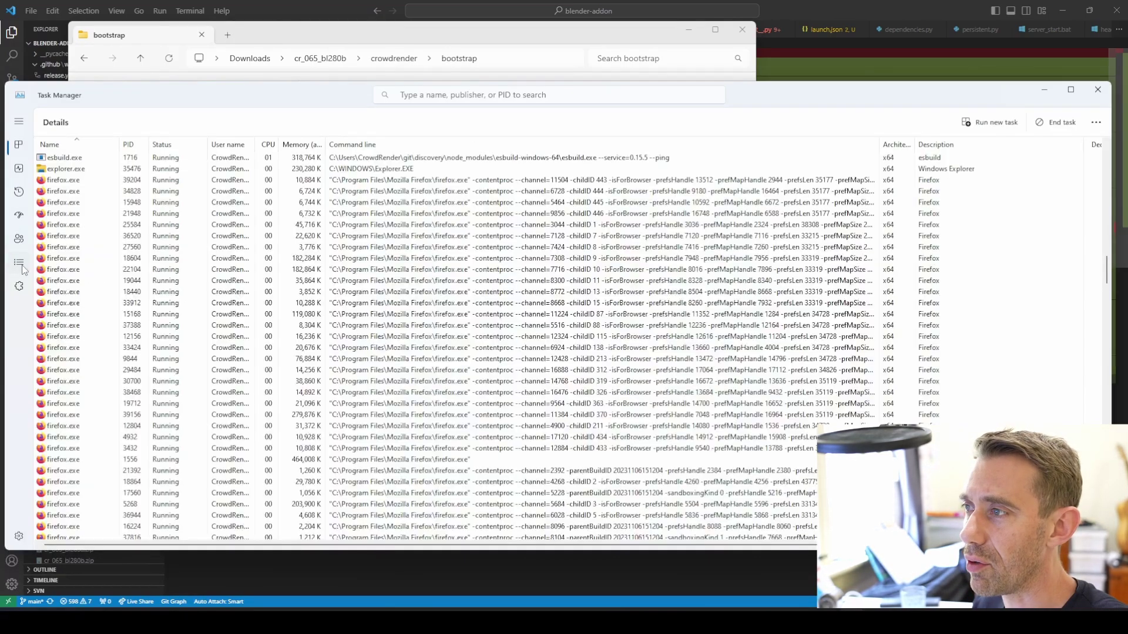
scroll(161, 318, "up", 10)
scroll(163, 318, "up", 12)
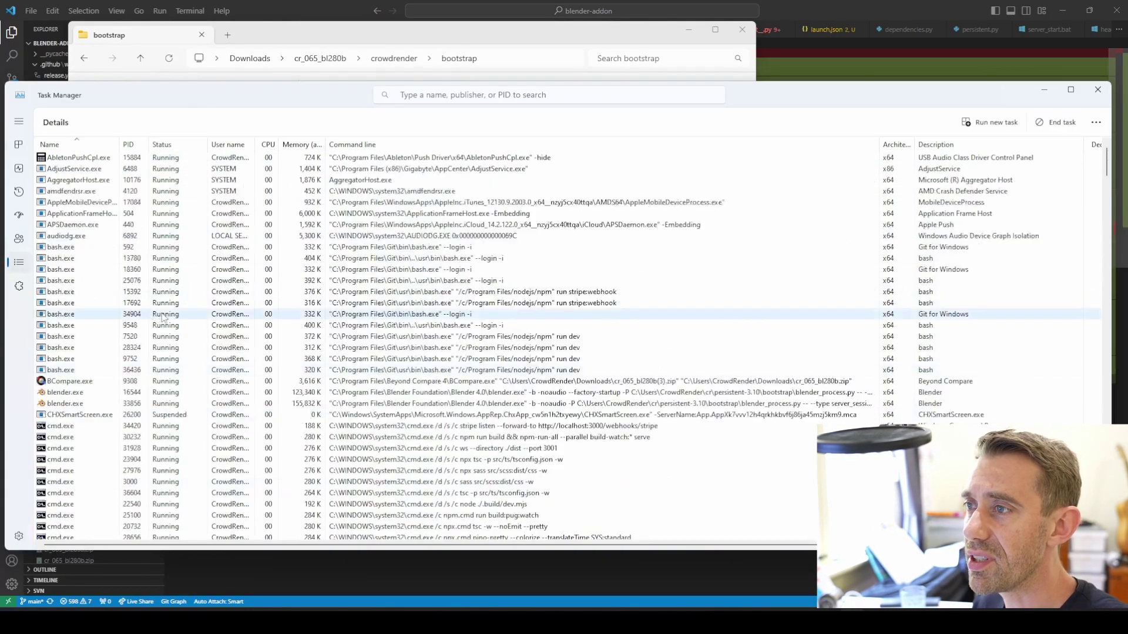
right_click(59, 393)
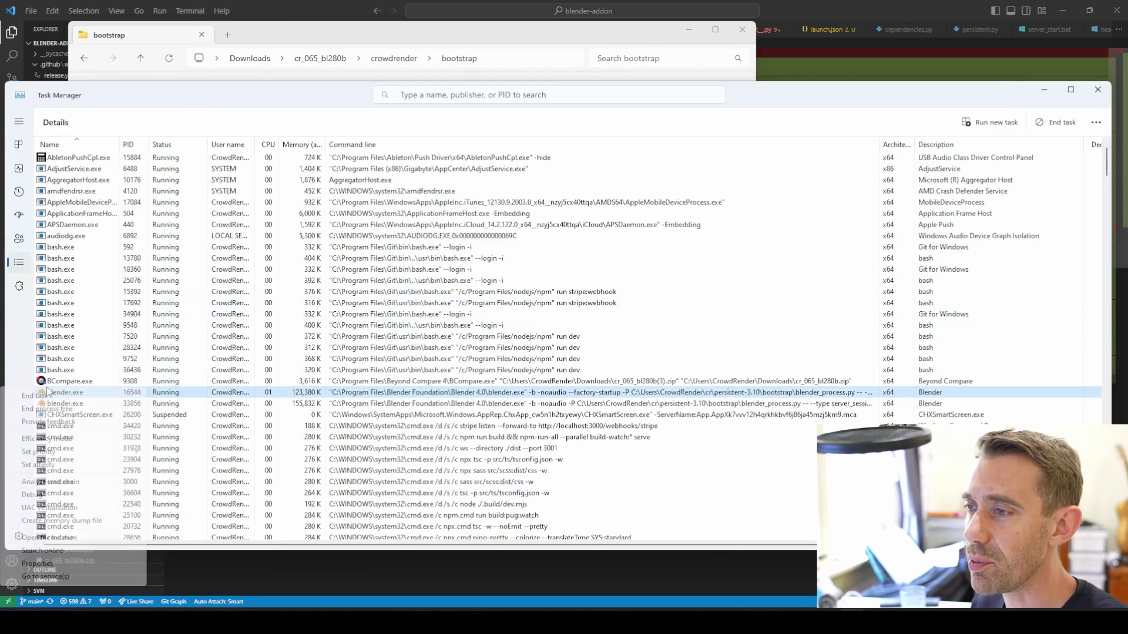
left_click(47, 409)
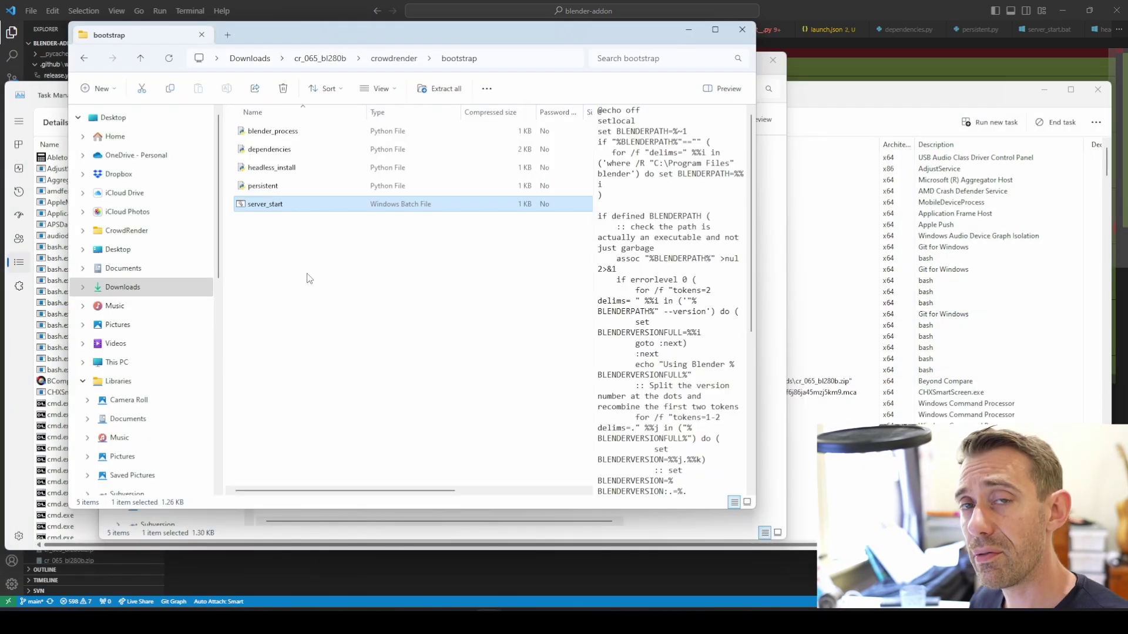
left_click(308, 278)
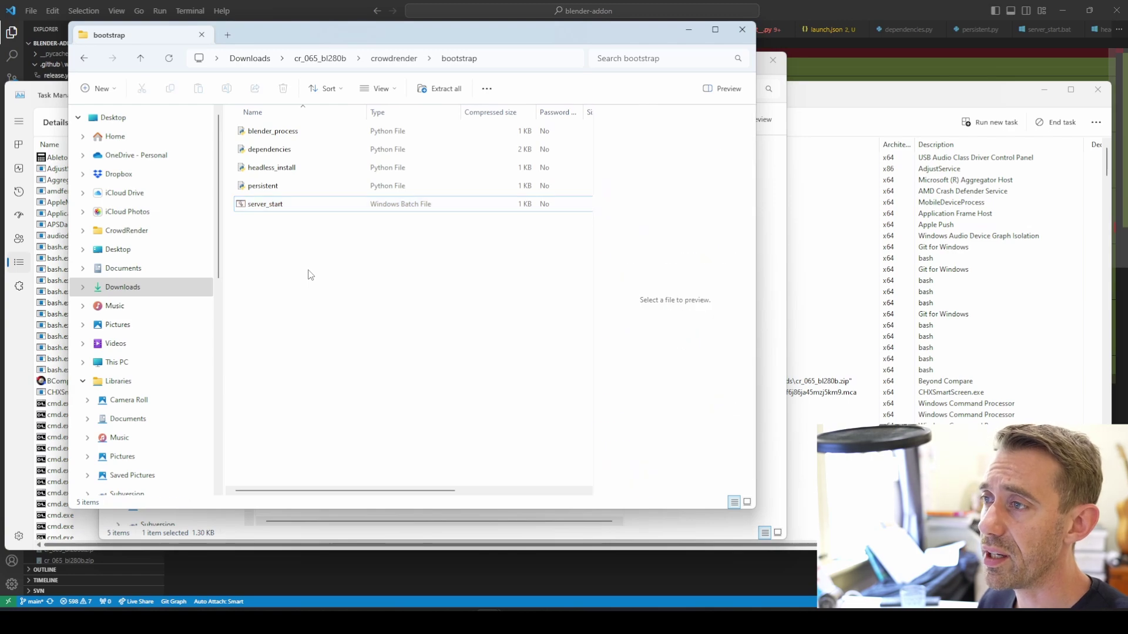
left_click(126, 230)
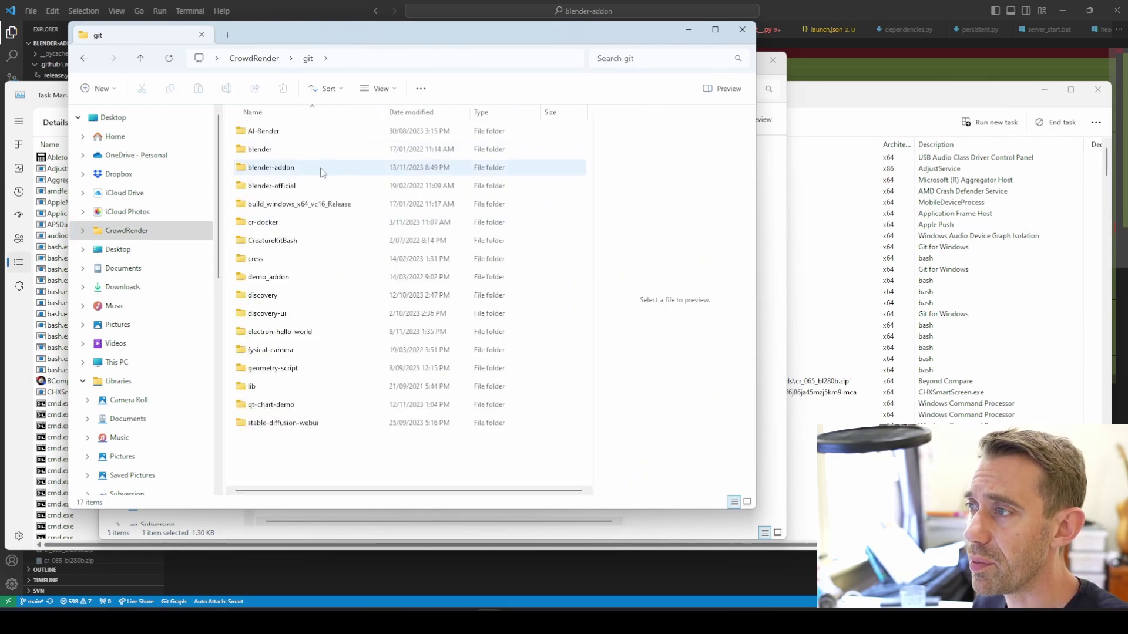
Step: Run server_start.bat from blender-addon's bootstrap folder and confirm a new blender.exe server process appears
double_click(320, 168)
double_click(265, 222)
double_click(259, 208)
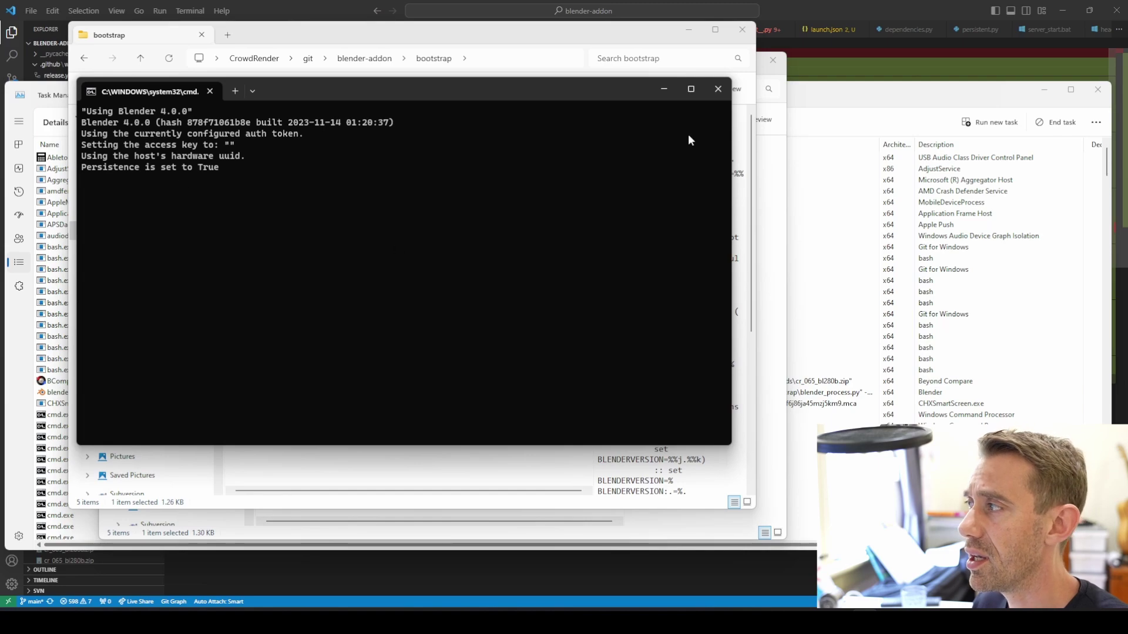
left_click(817, 91)
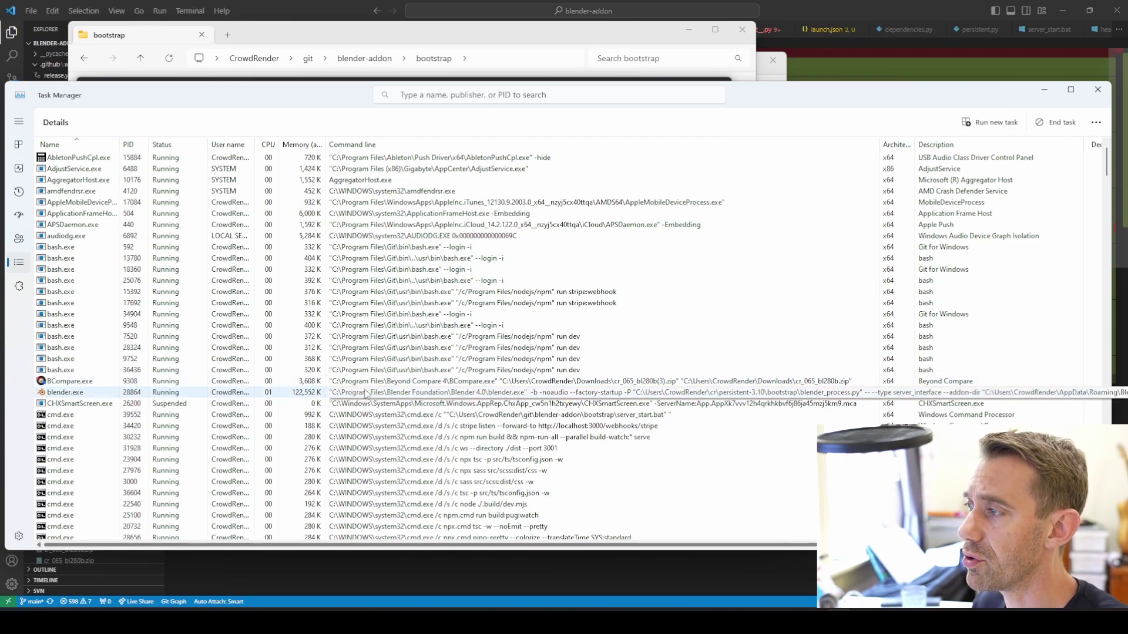
left_click(548, 40)
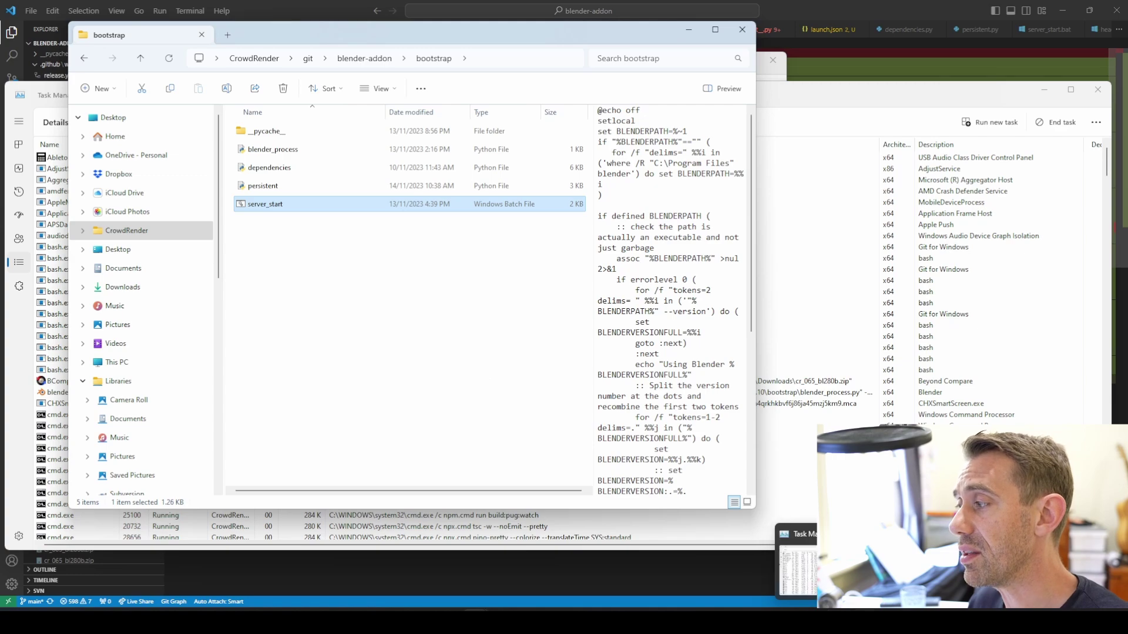
key("Return")
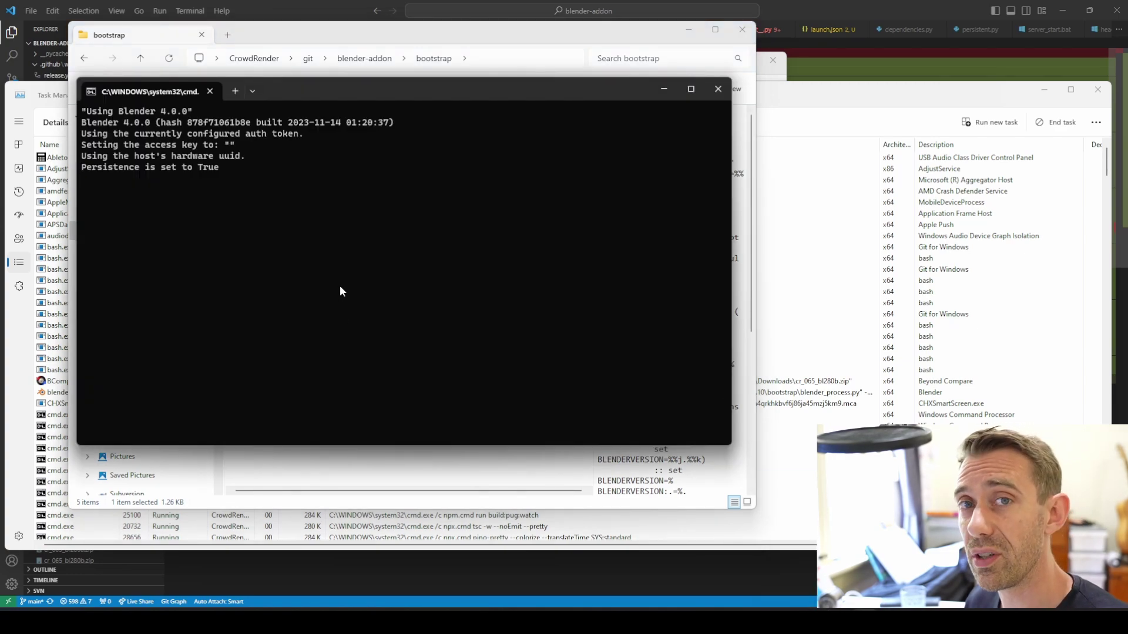